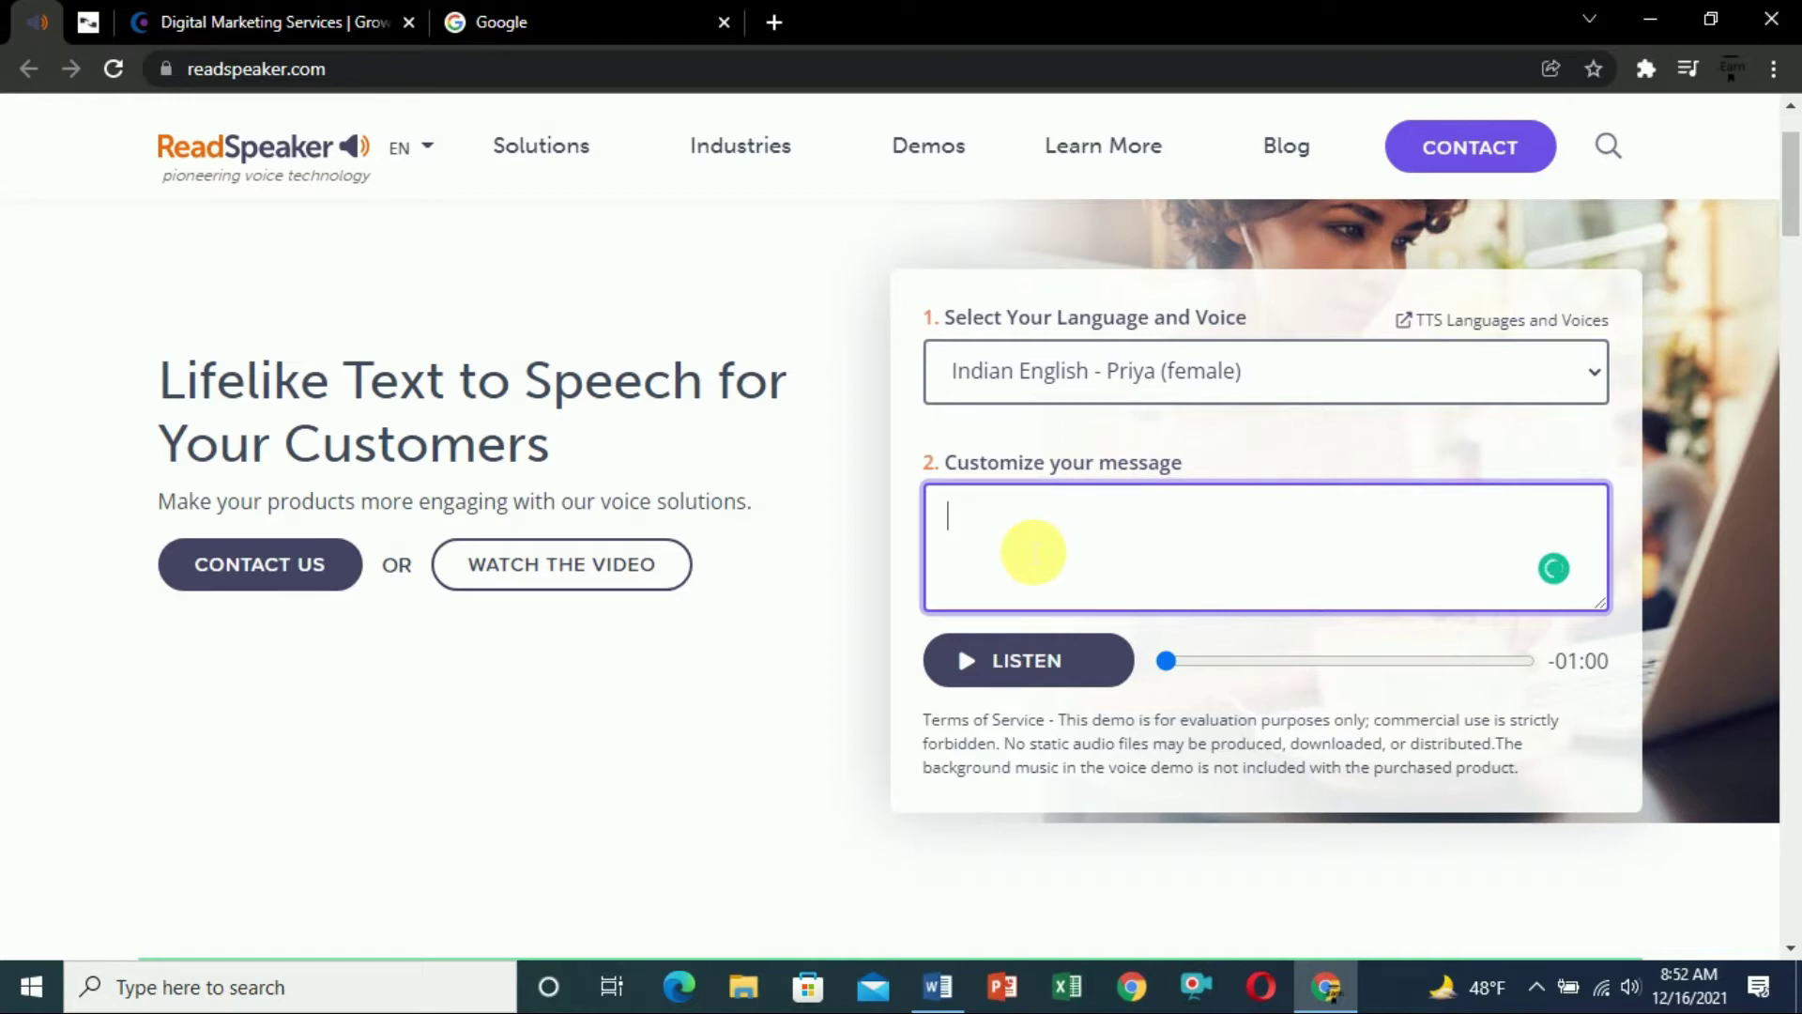
# Step: Copy the data-driven marketing paragraph from Word and paste it into ReadSpeaker's message box
pyautogui.click(941, 984)
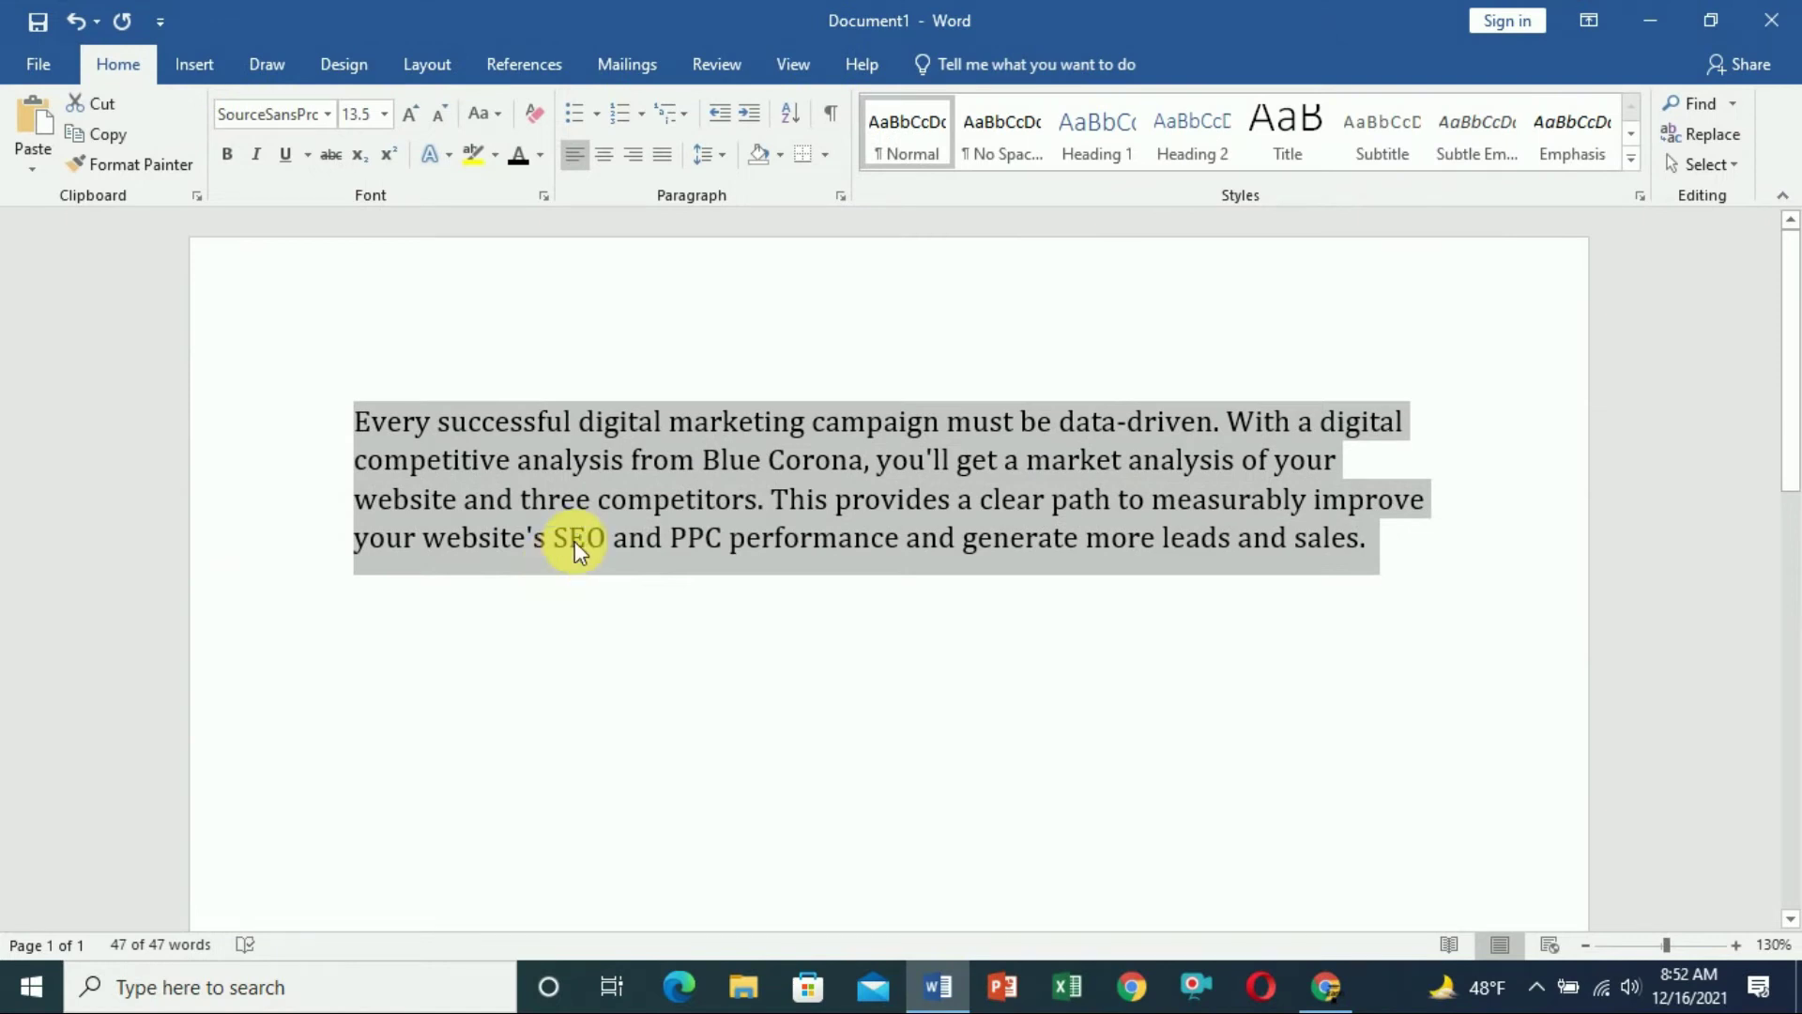
pyautogui.tripleClick(575, 537)
pyautogui.click(924, 983)
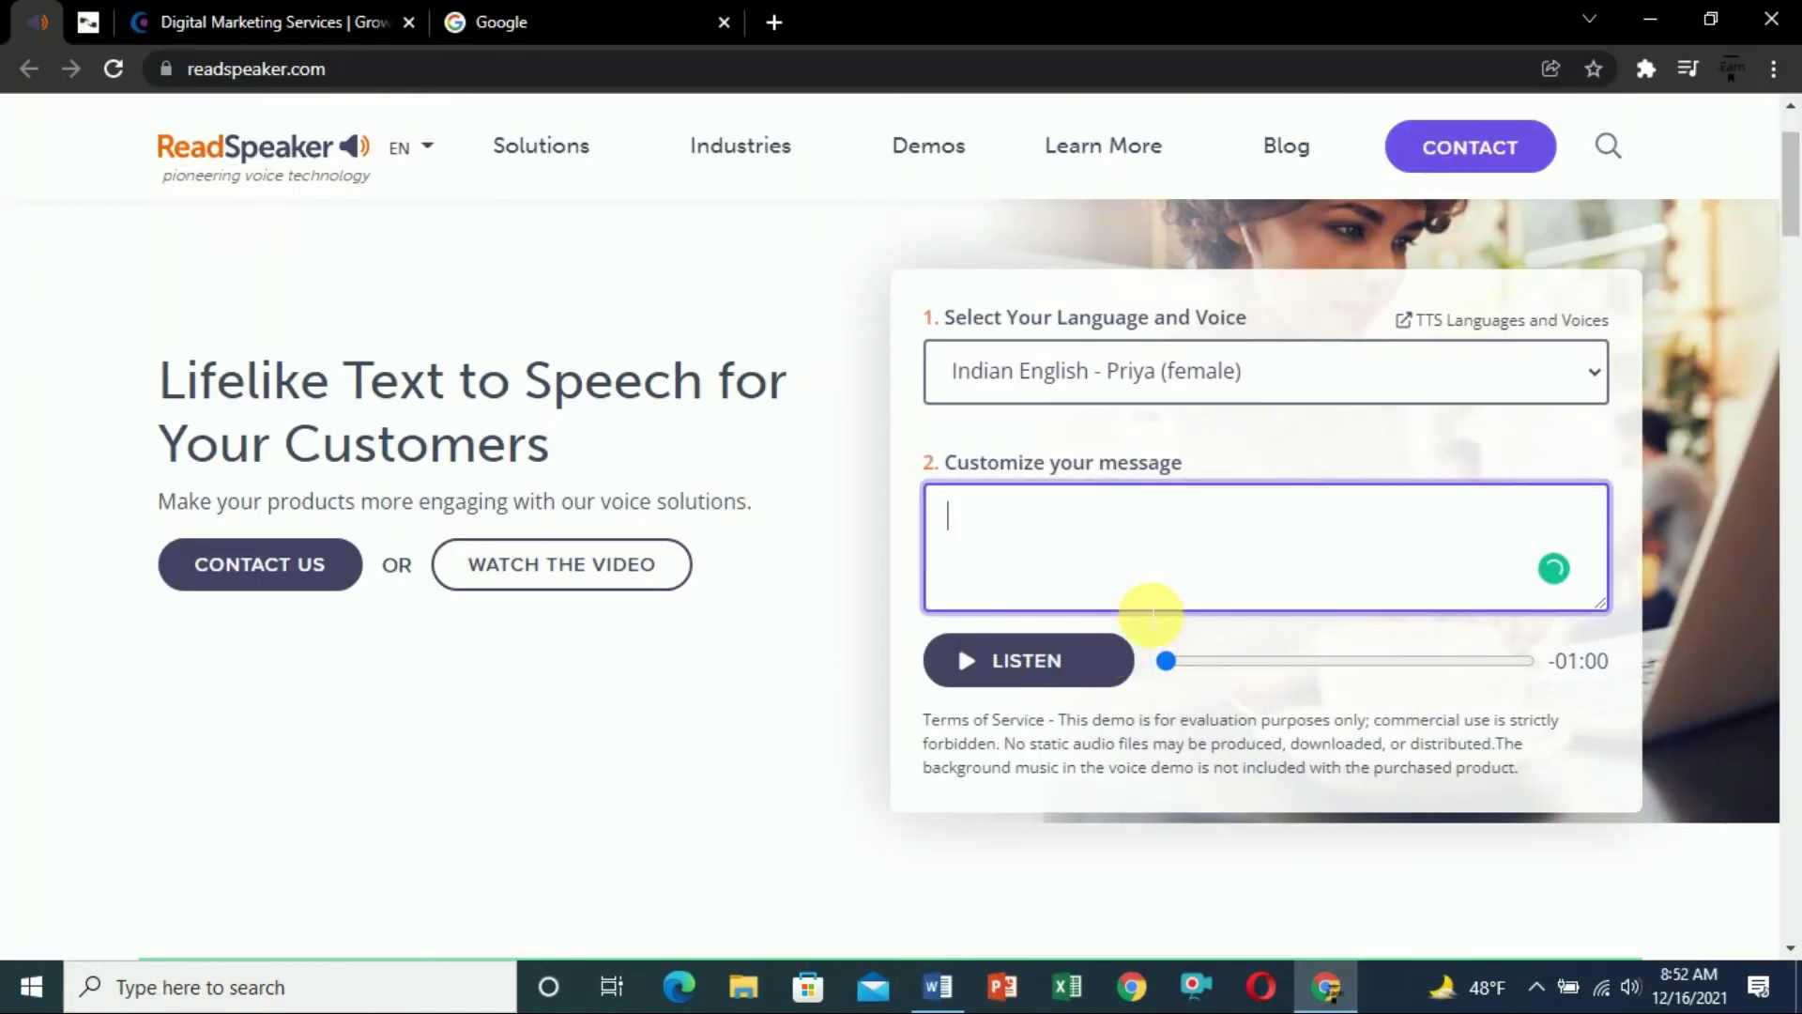
pyautogui.hotkey('ctrl', 'v')
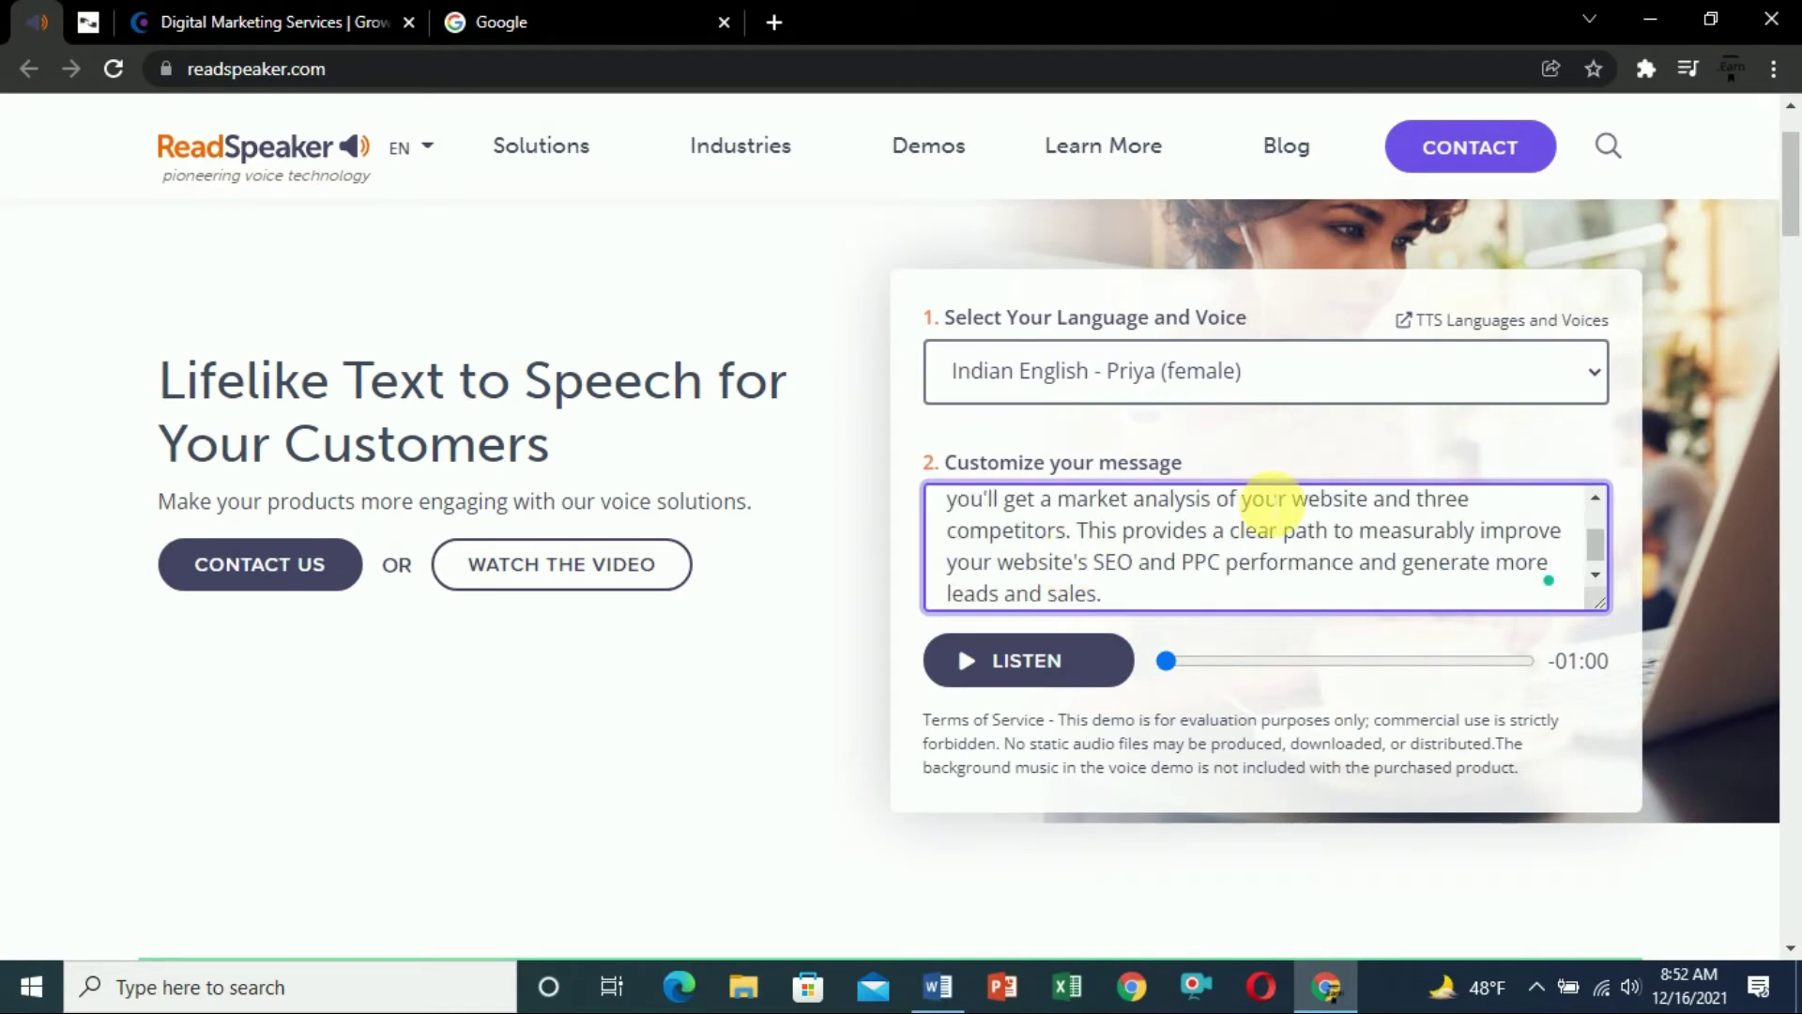
pyautogui.click(1582, 382)
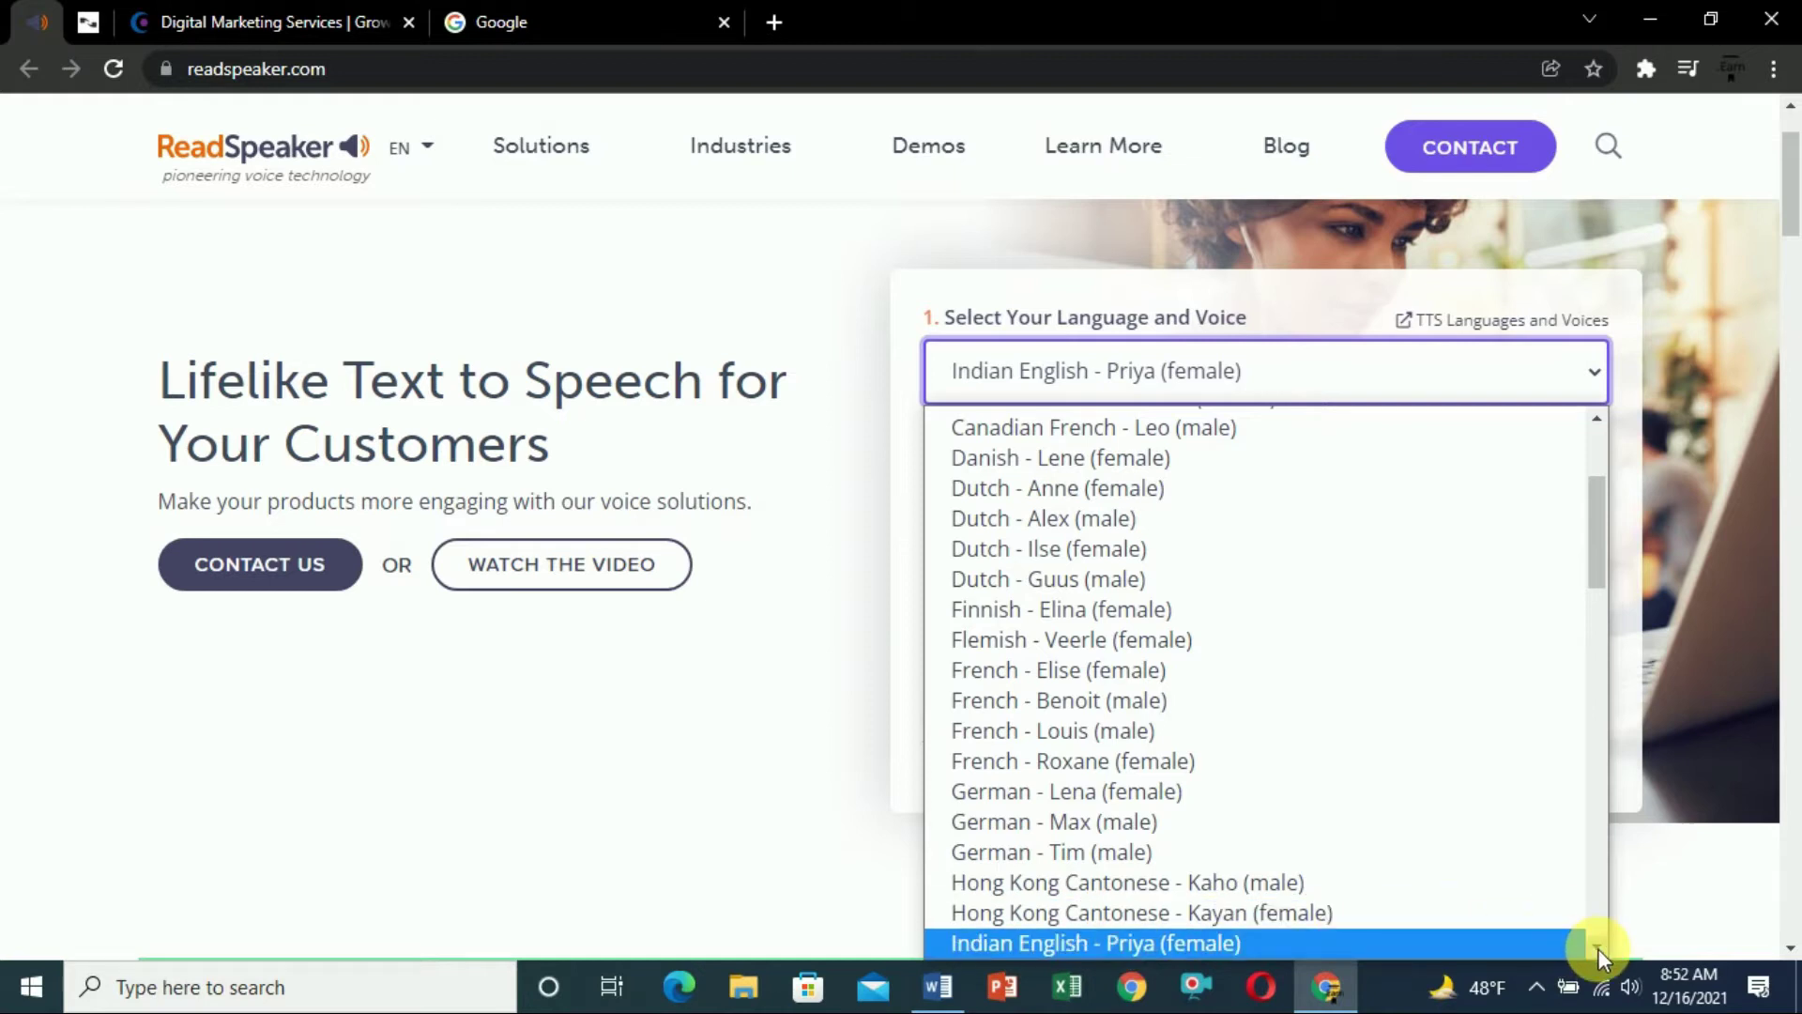
# Step: Play the pasted paragraph in the Indian English – Priya (female) voice, then pause it
pyautogui.scroll(-5, 1596, 948)
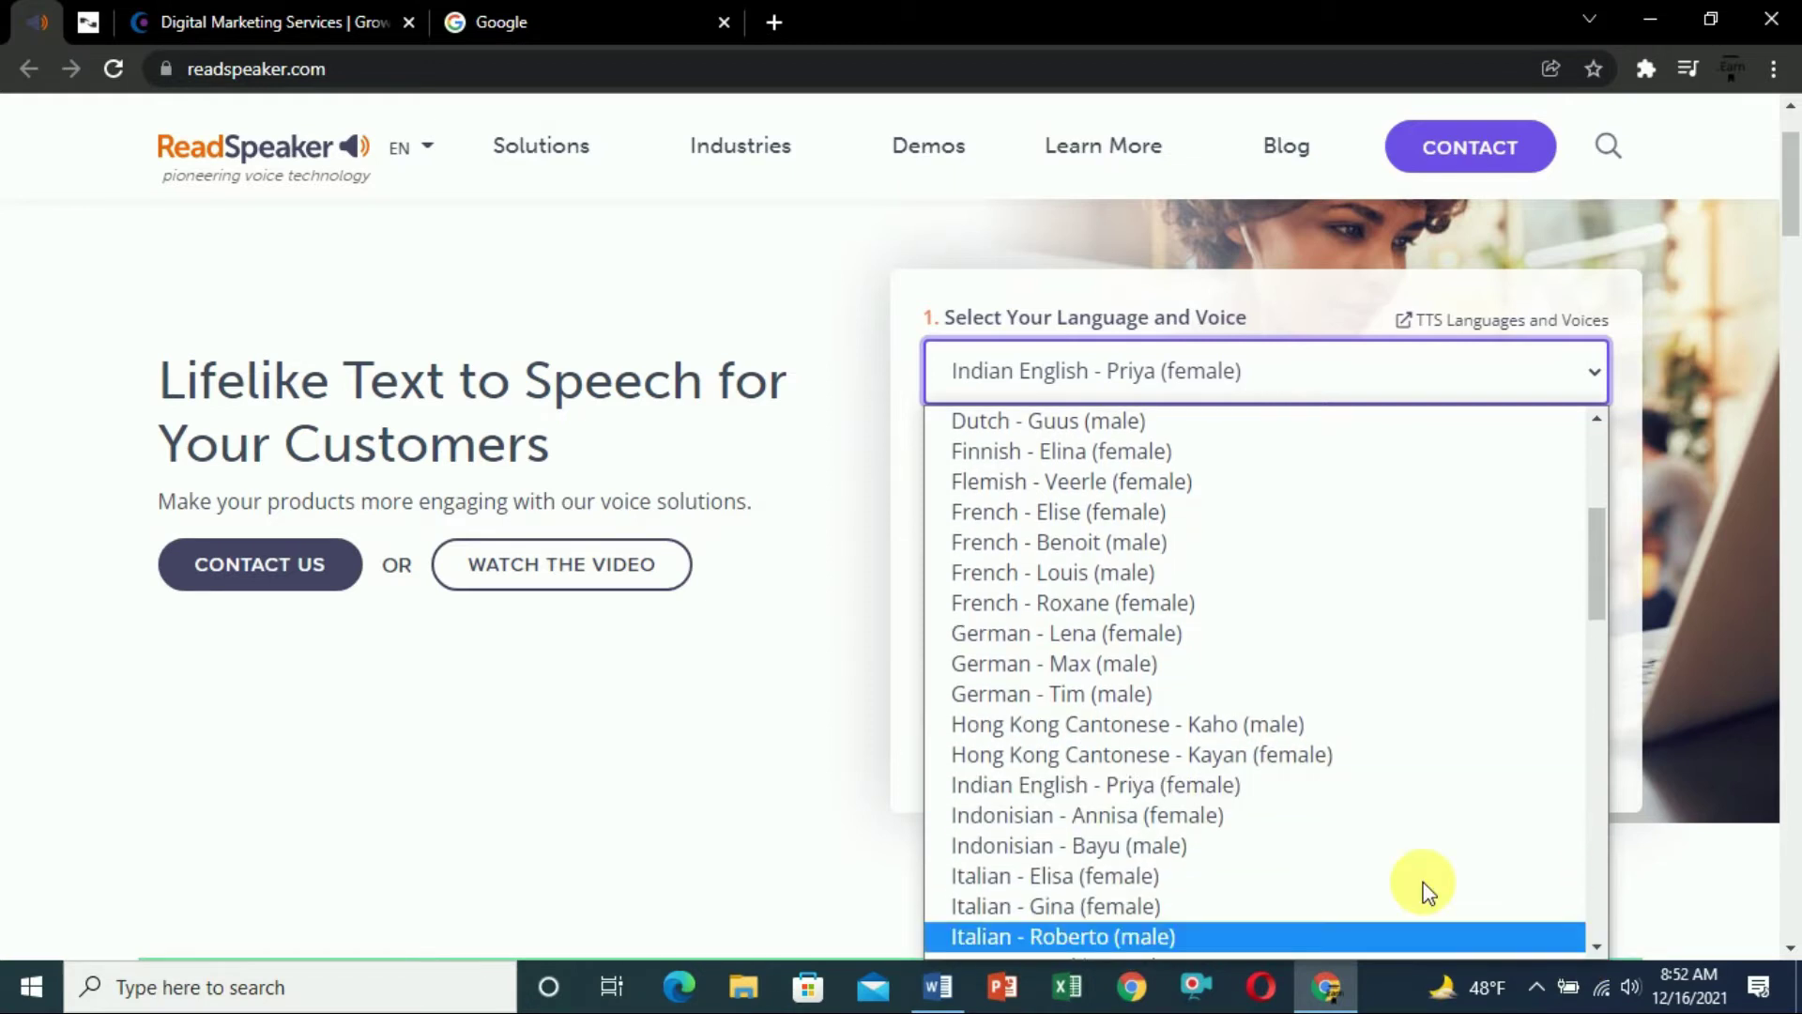
pyautogui.click(1036, 786)
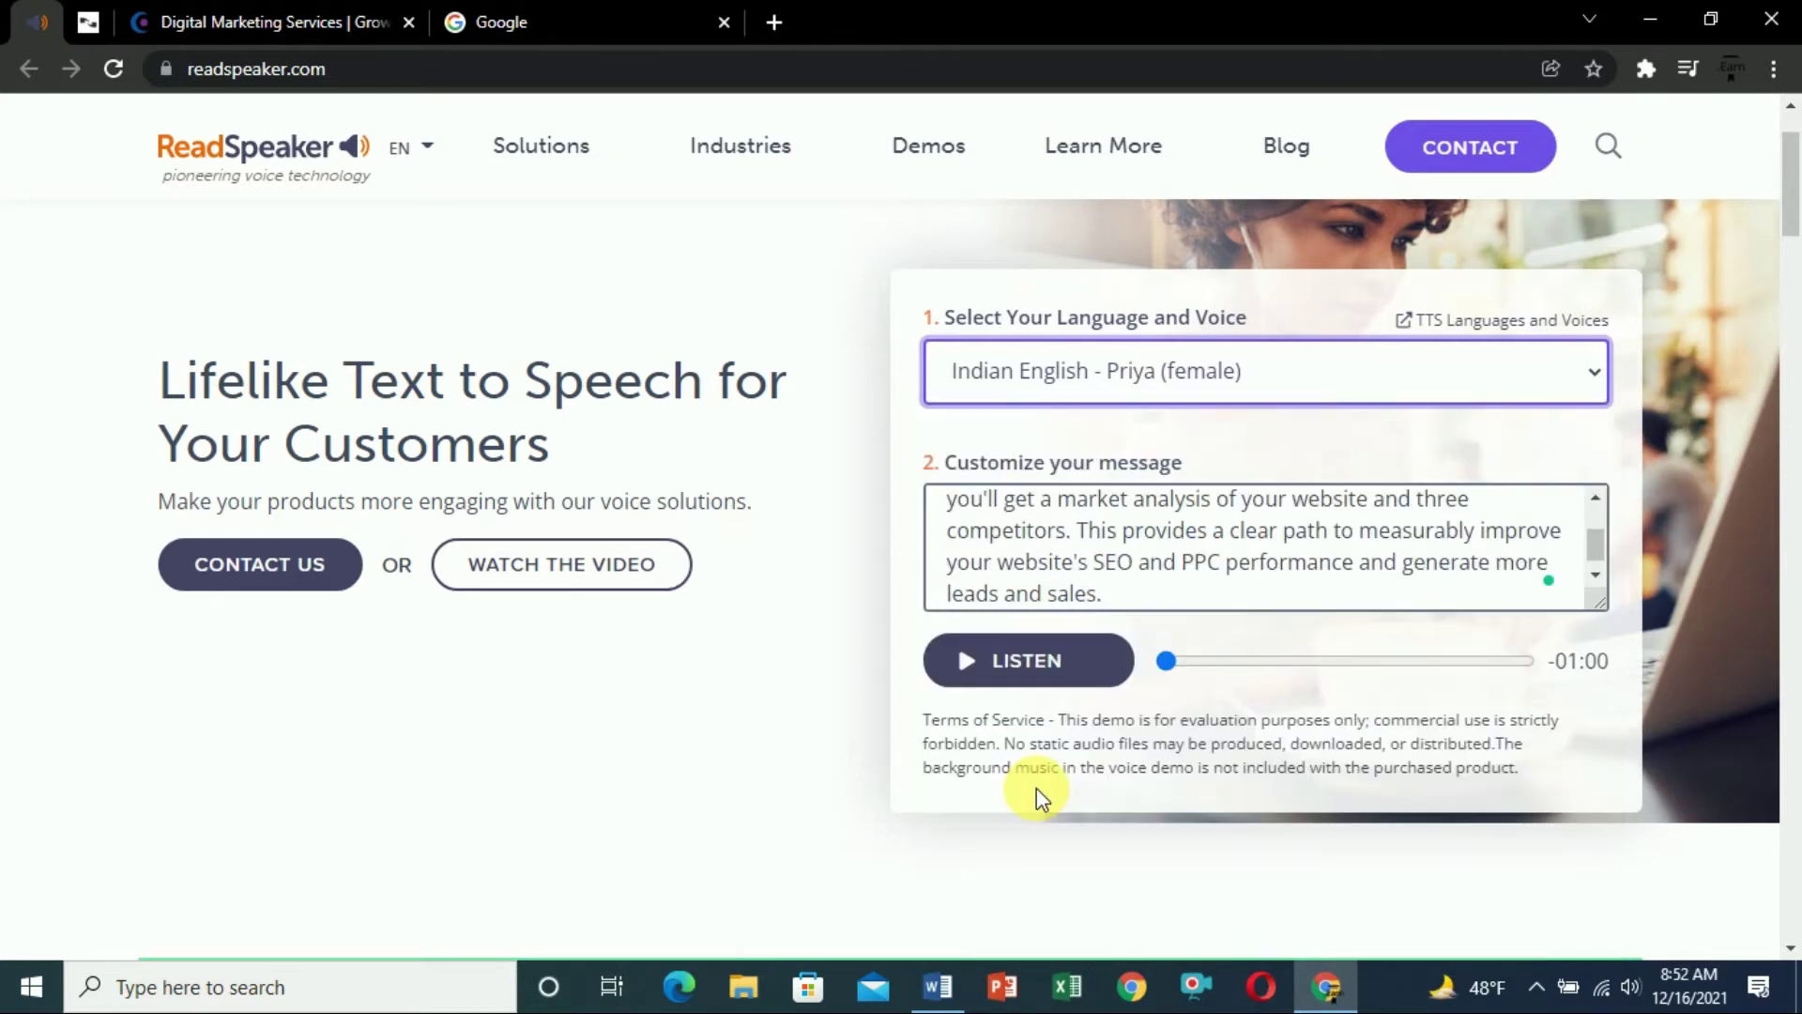
pyautogui.click(1004, 672)
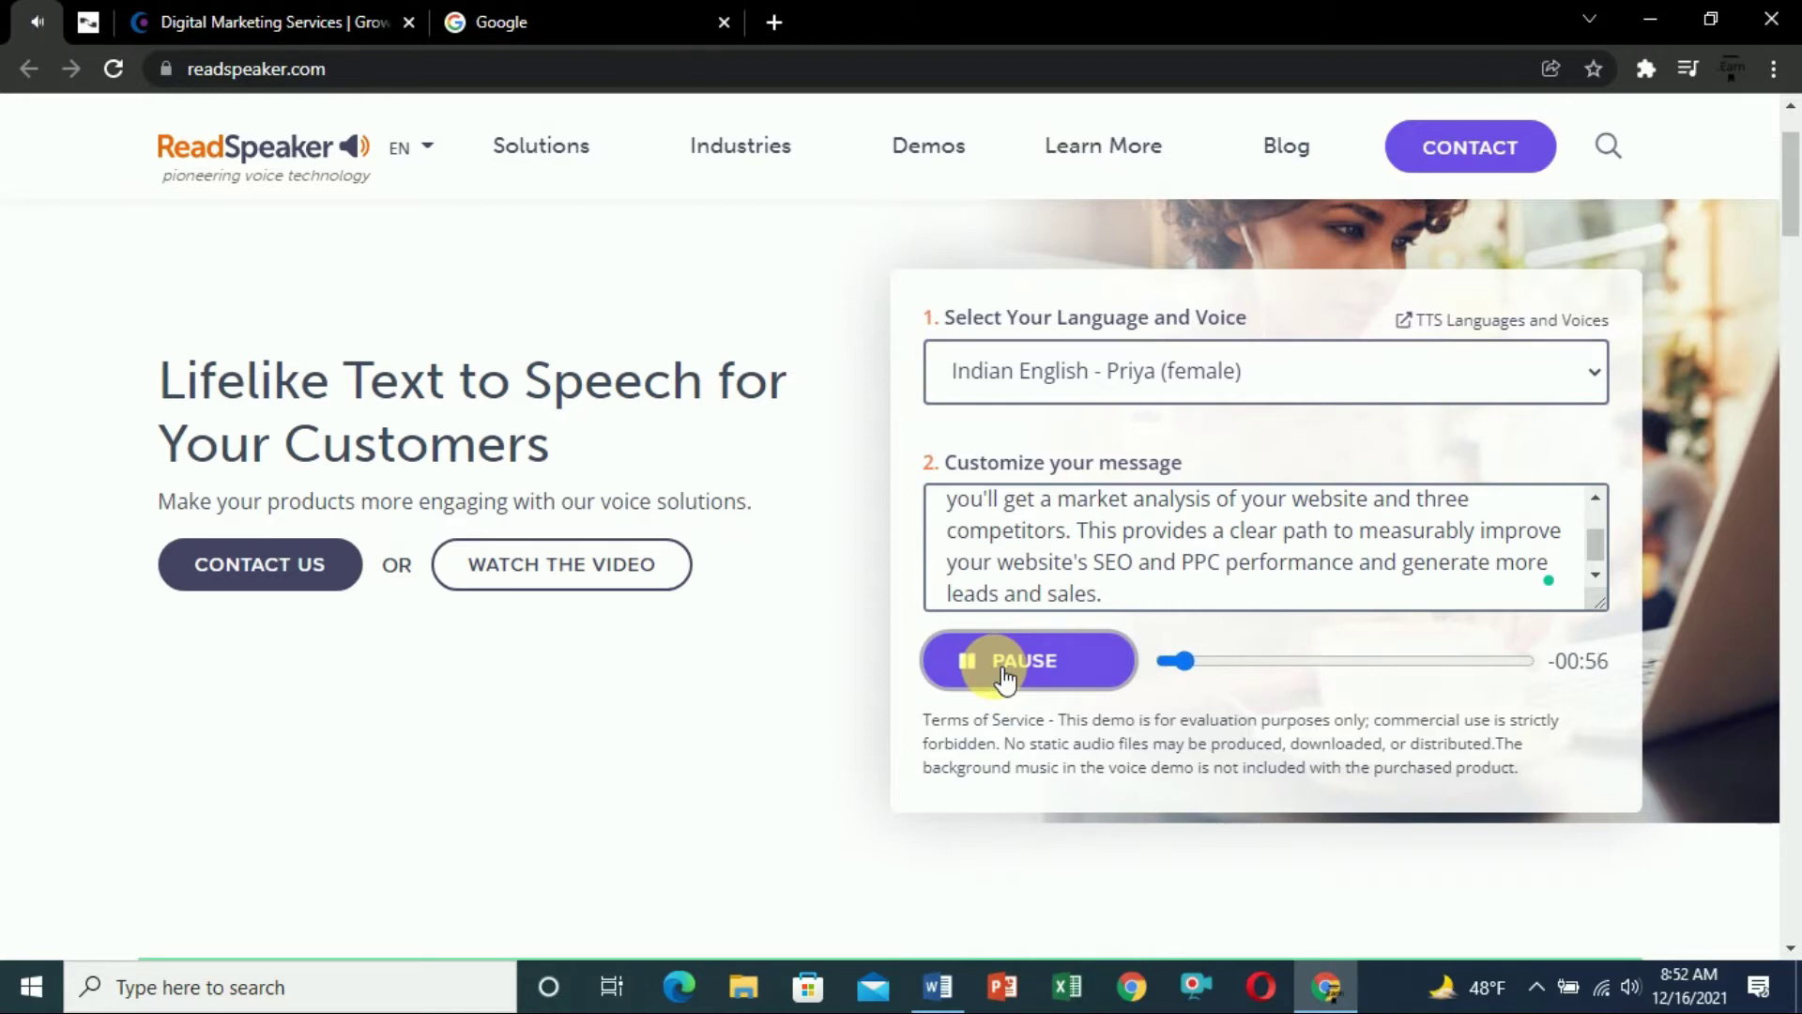
pyautogui.click(1004, 672)
# Step: Play and pause the sample in Australian English – Jack (male), then switch to Nuance's demo
pyautogui.click(1602, 368)
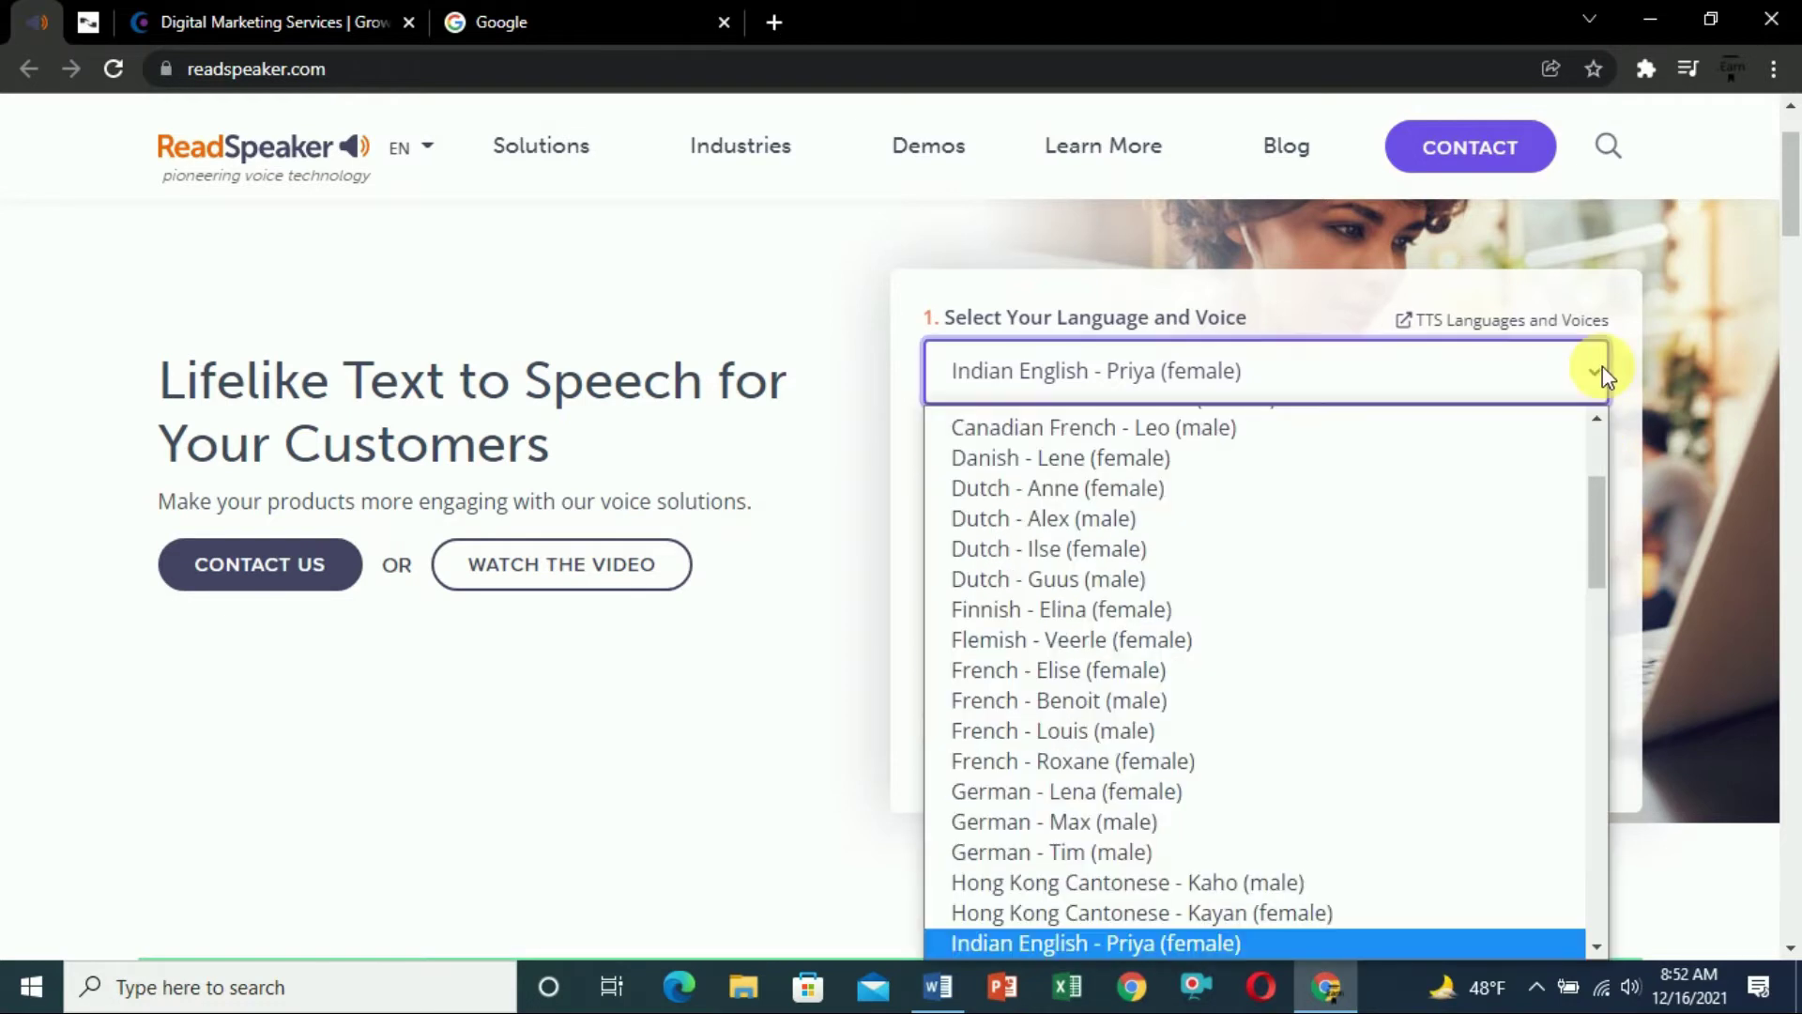
pyautogui.moveTo(1601, 521); pyautogui.dragTo(1608, 419)
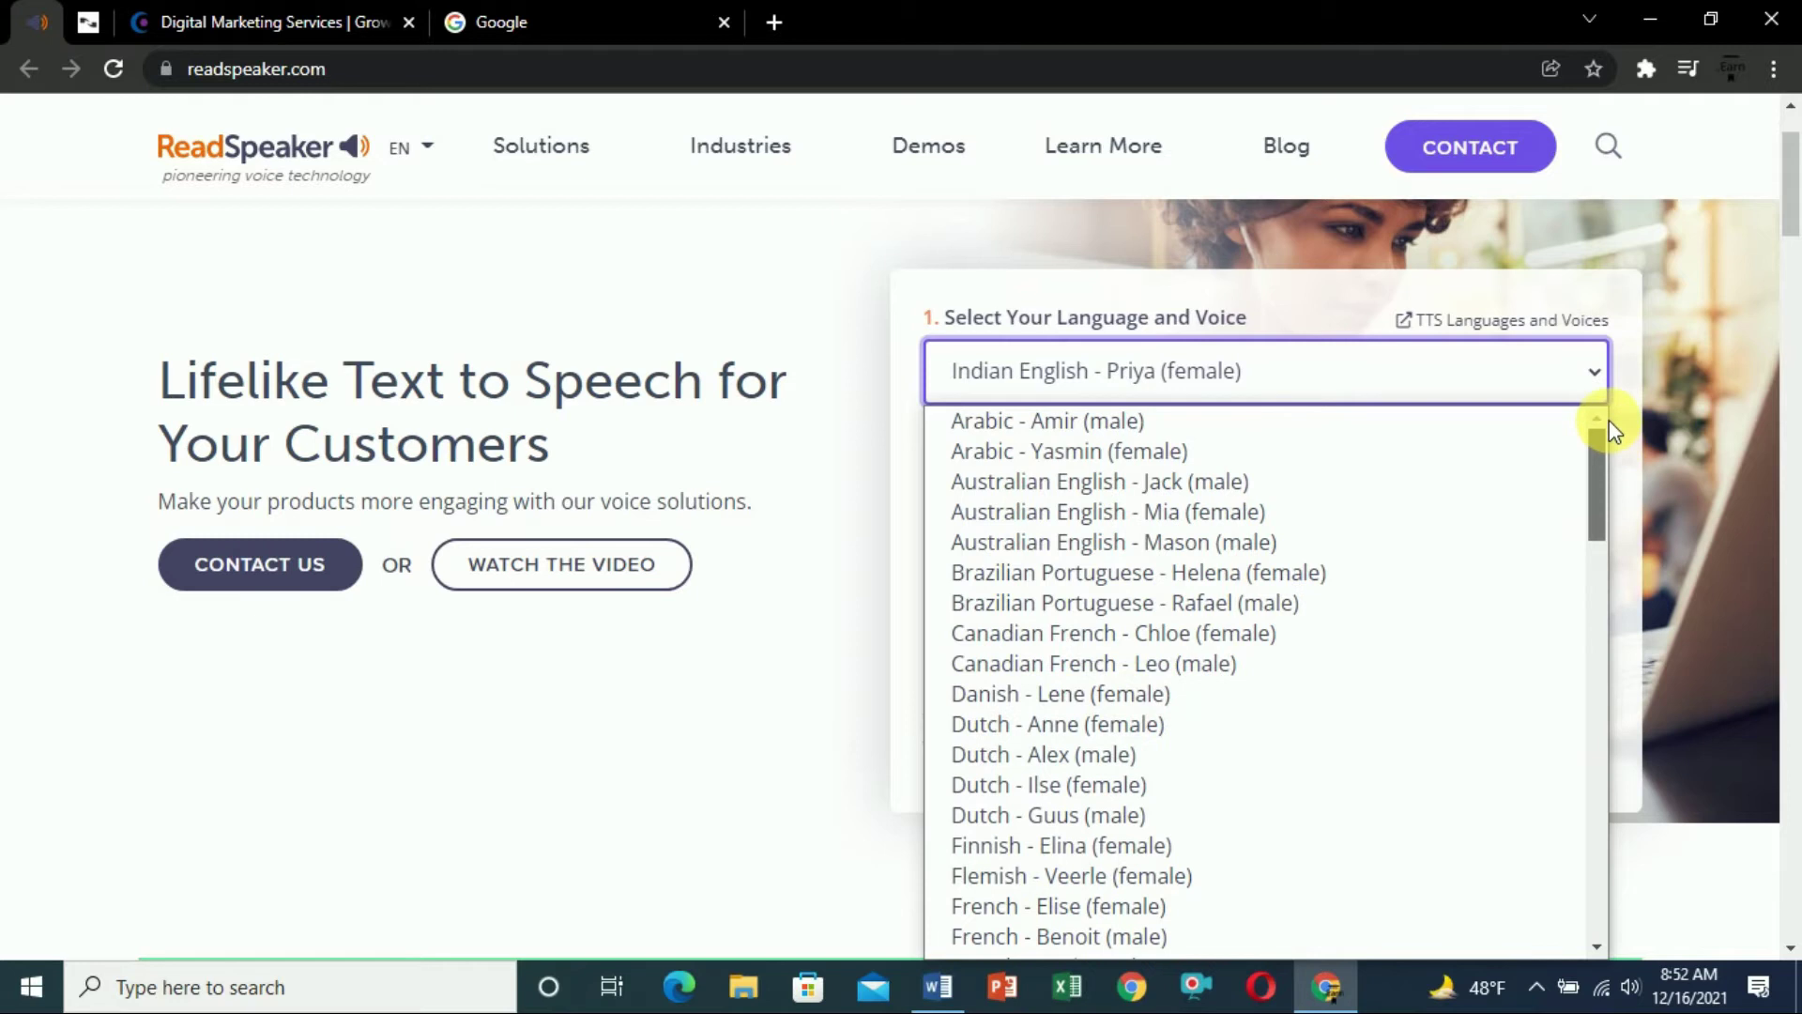
pyautogui.click(1017, 482)
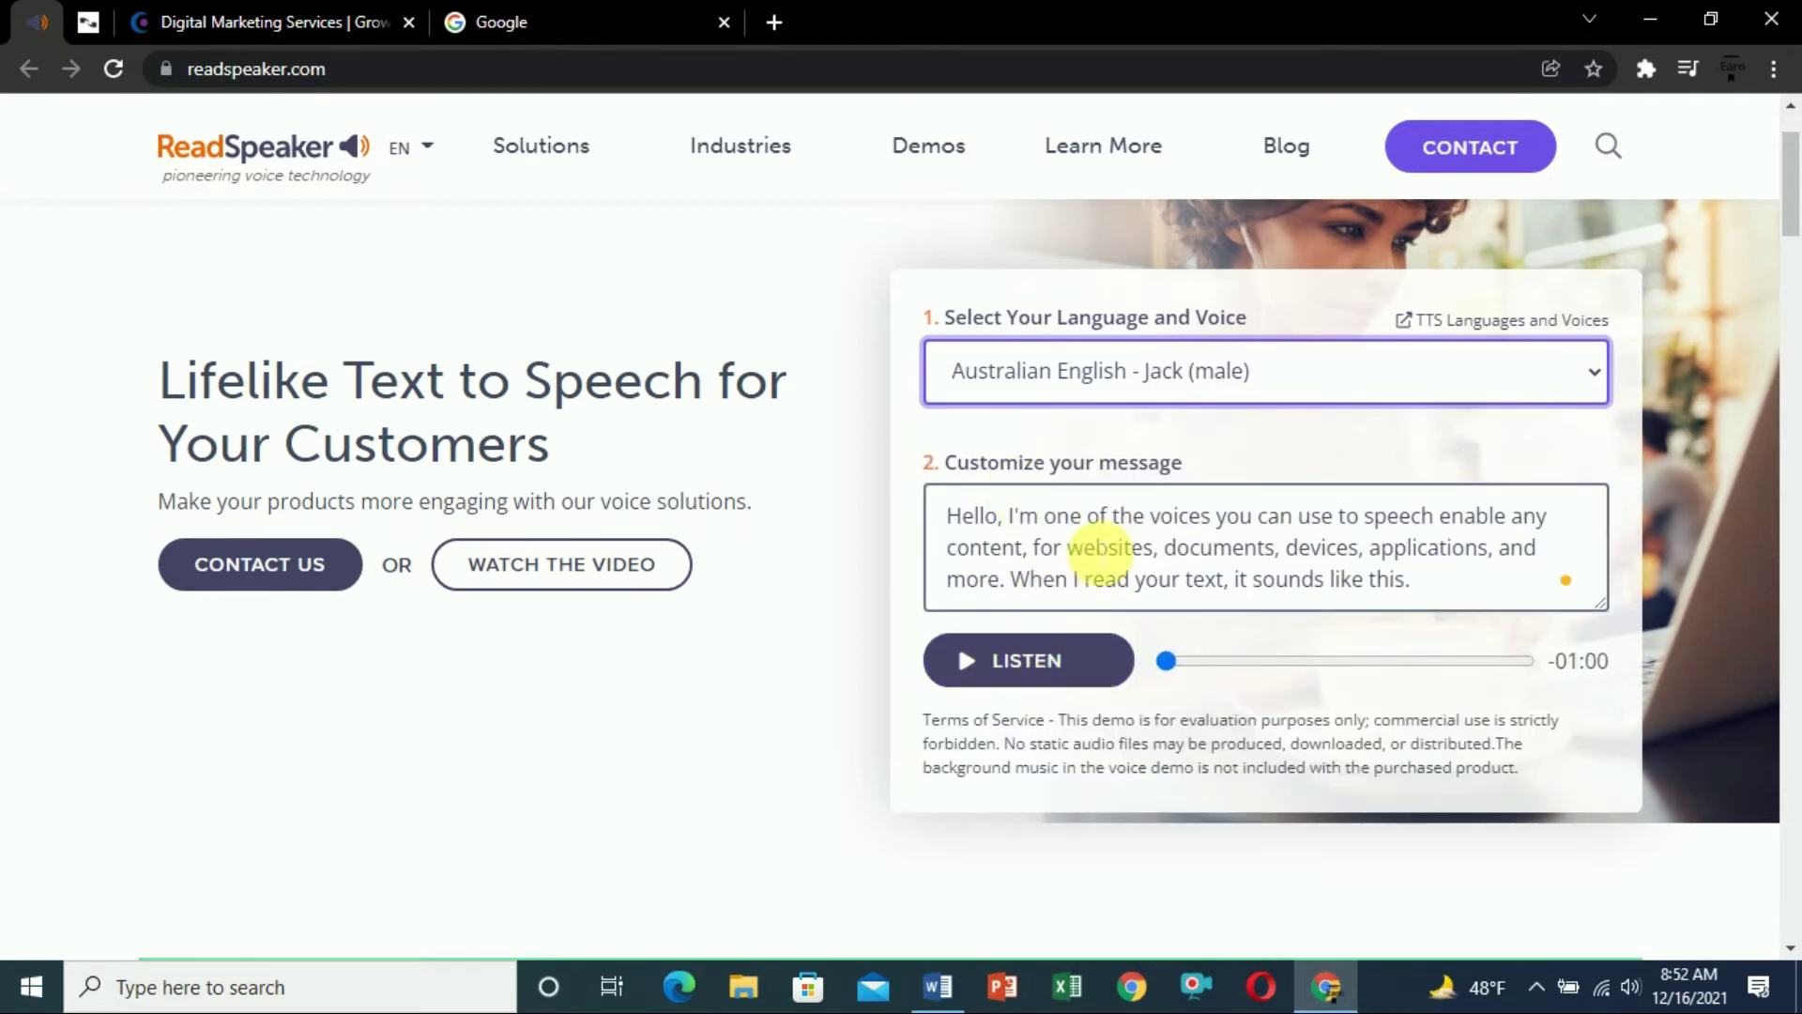
pyautogui.click(1006, 662)
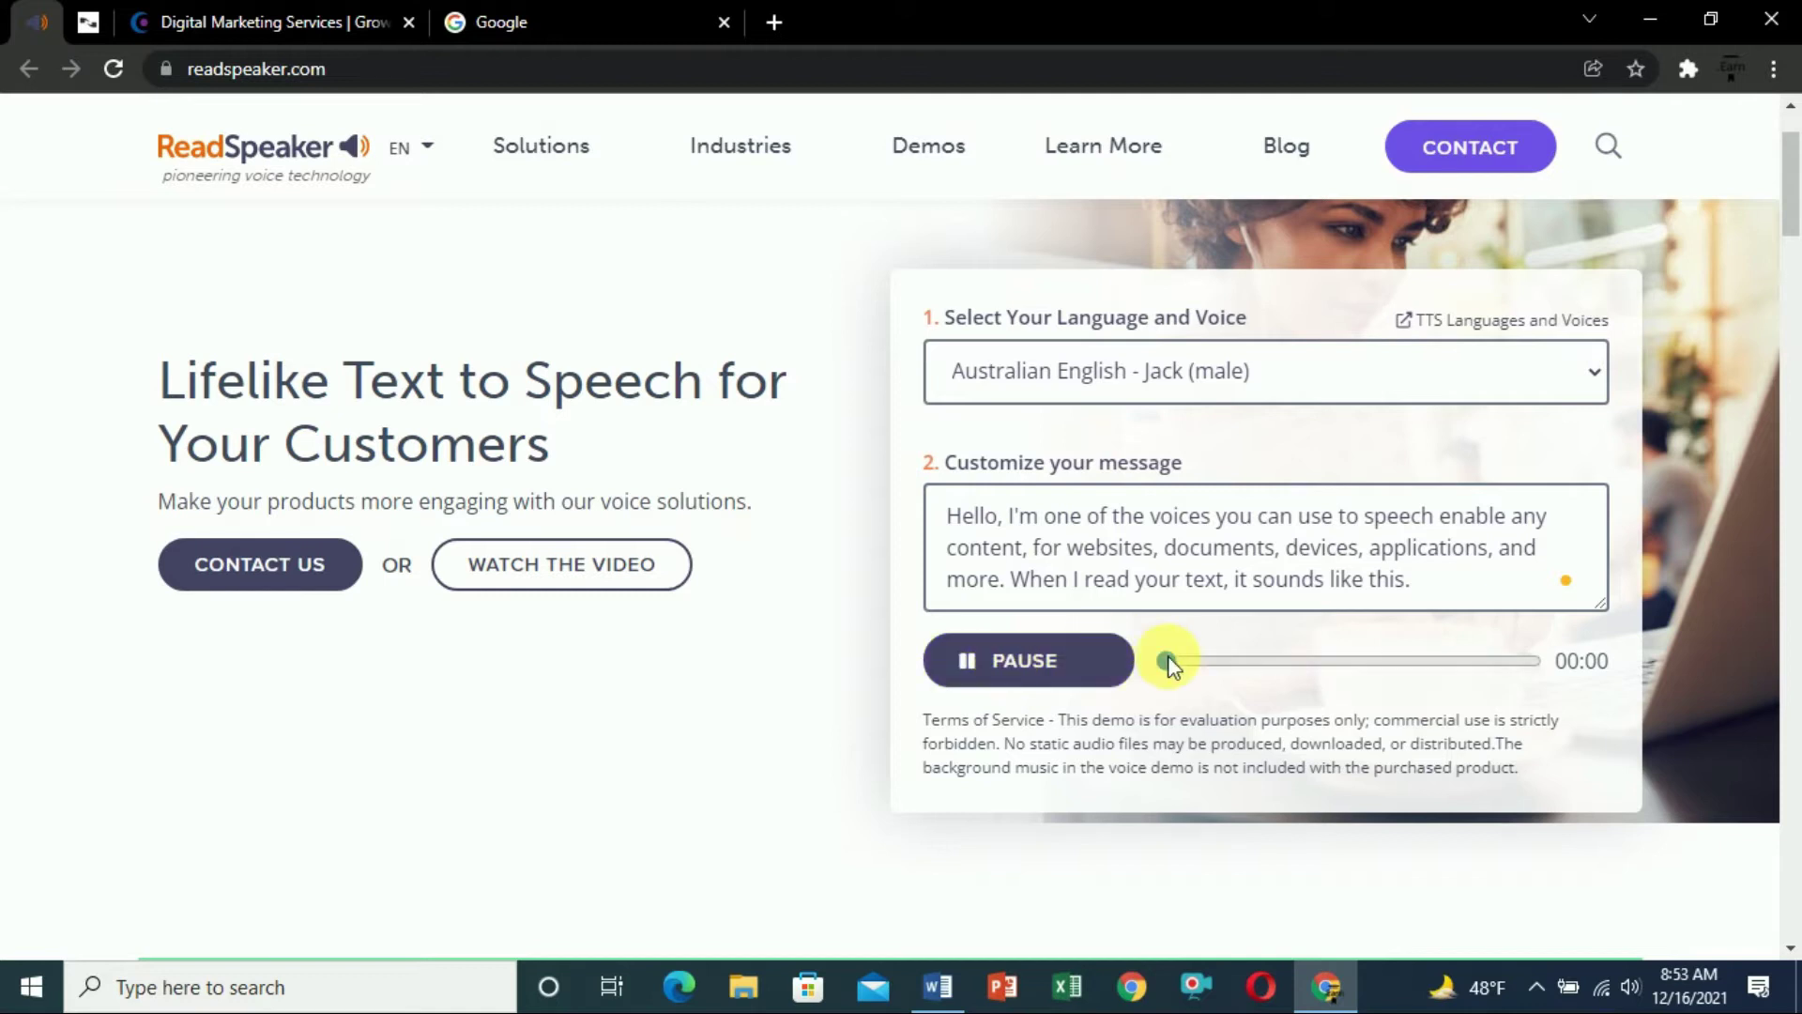
pyautogui.click(1032, 667)
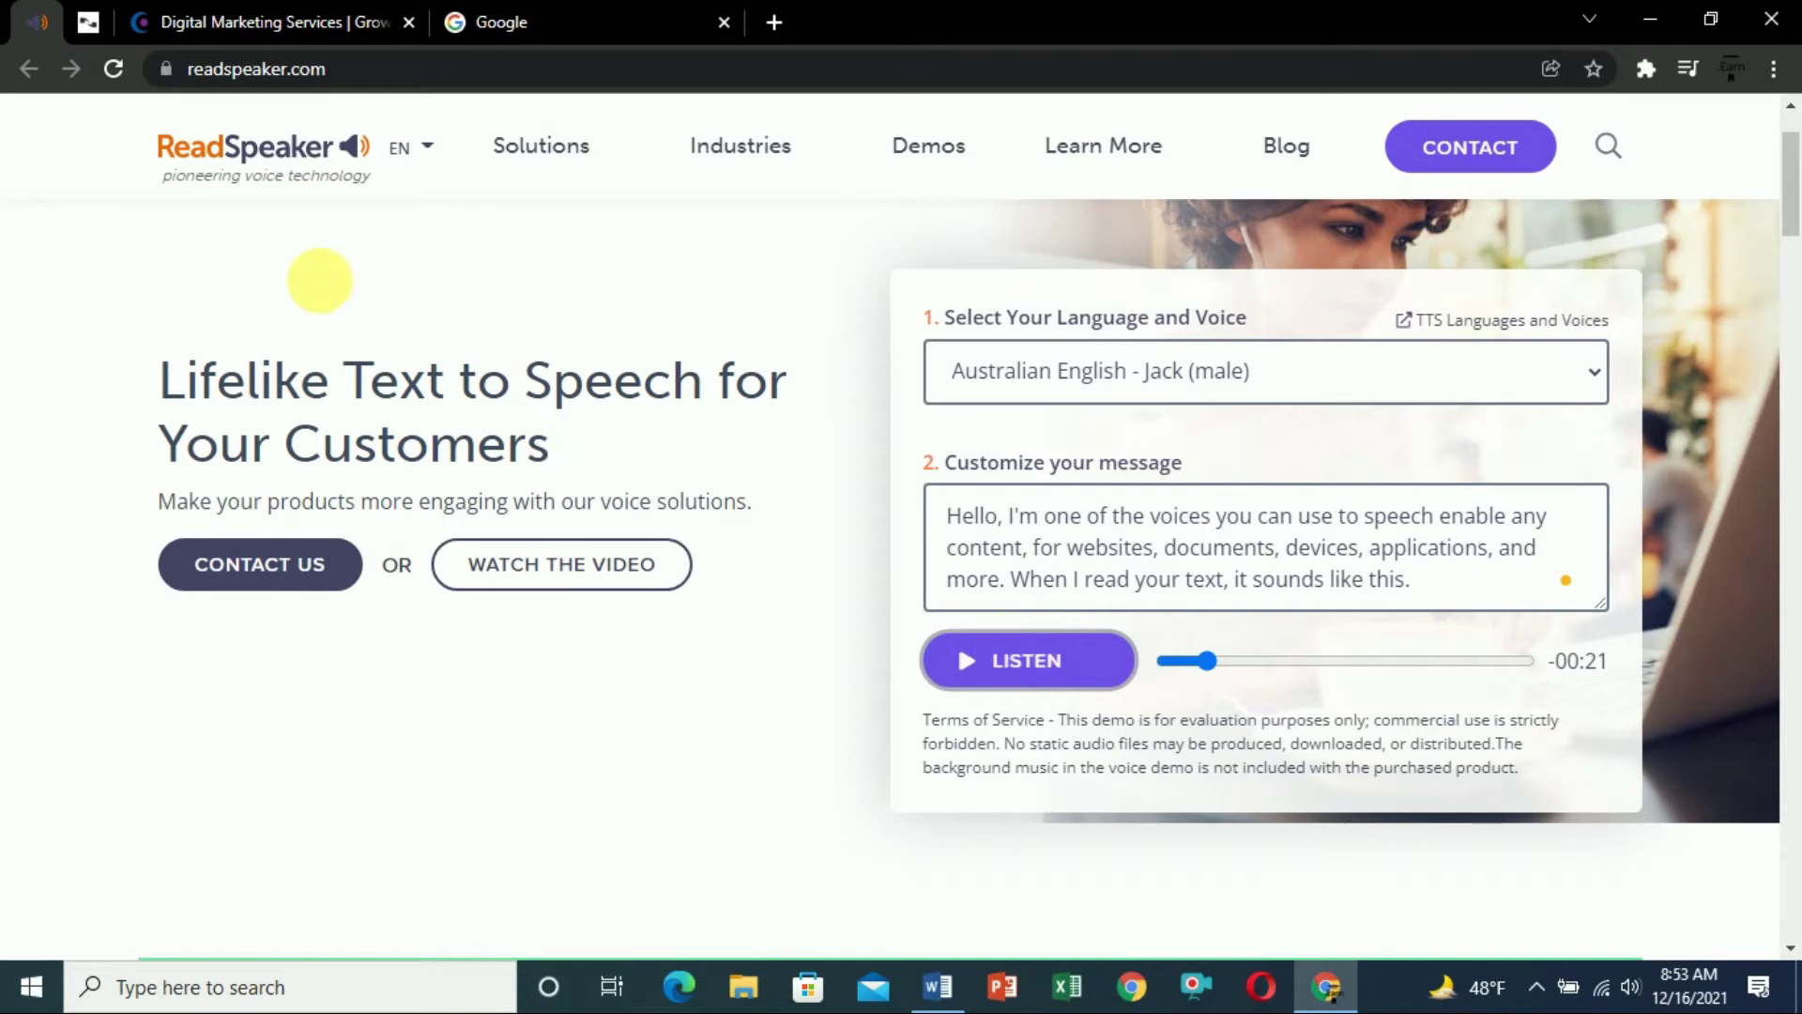
pyautogui.click(89, 24)
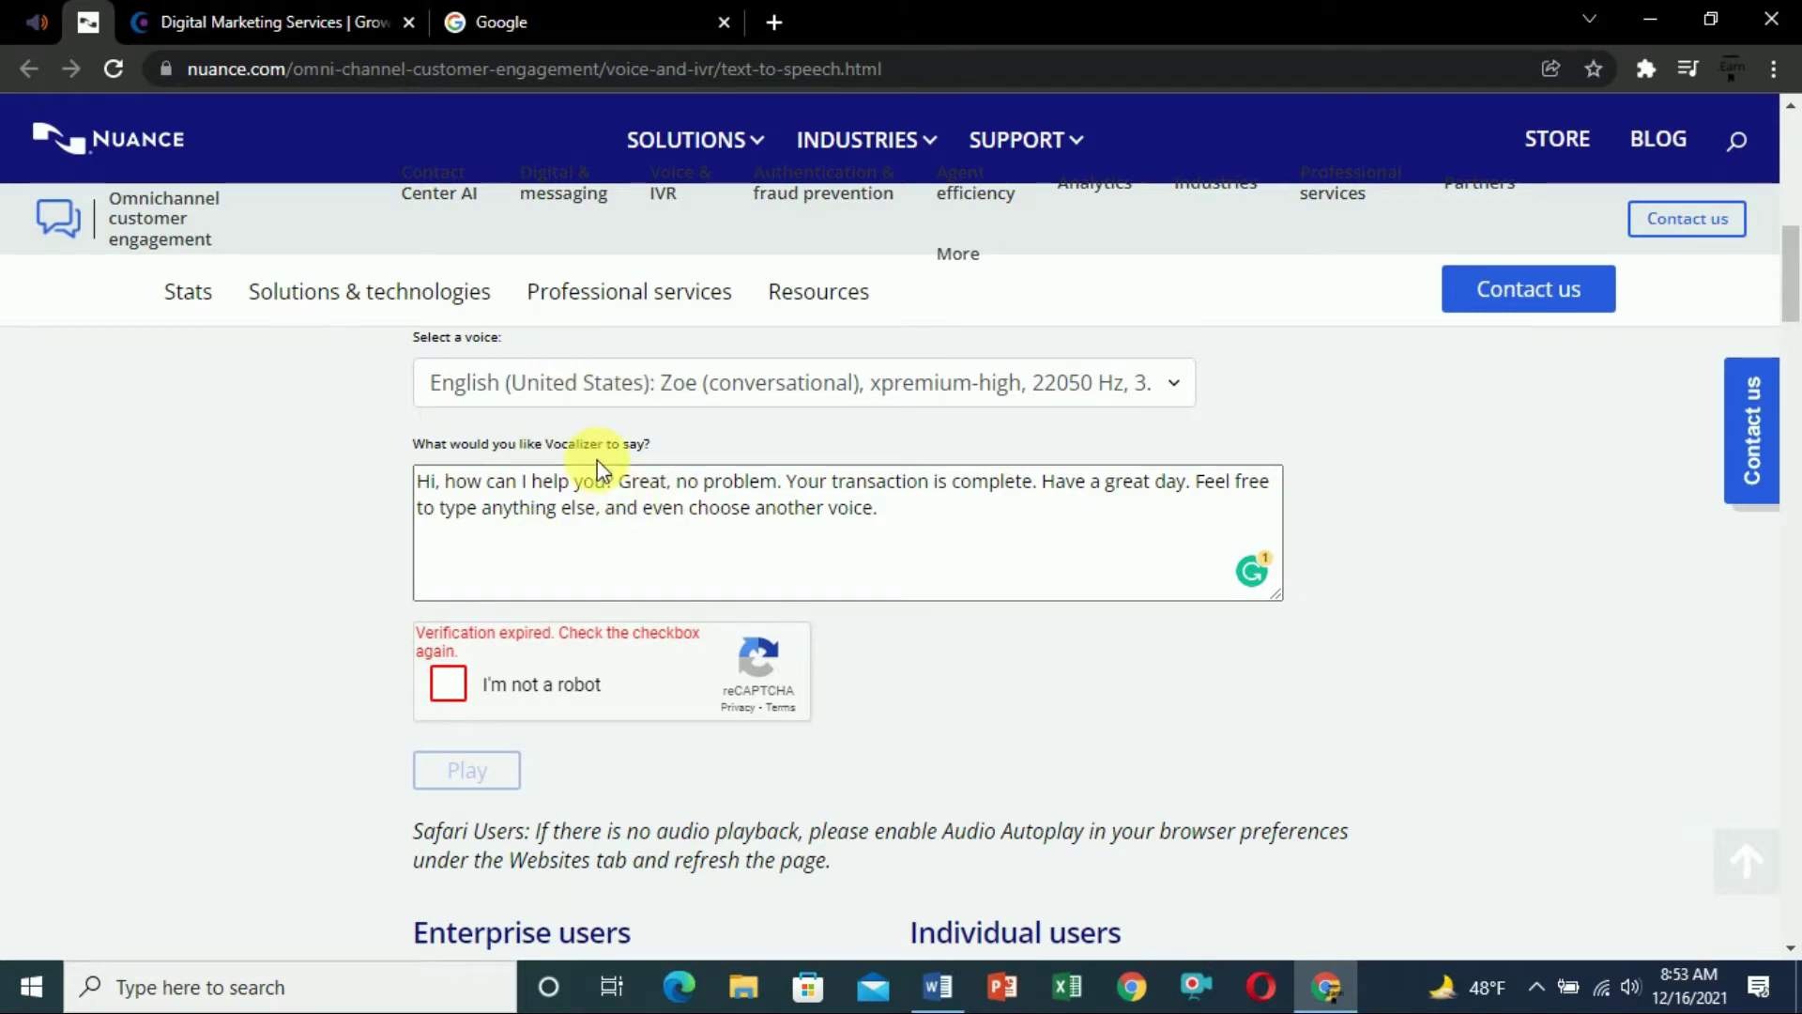
# Step: Pass the reCAPTCHA, then play and stop the sample text in Nuance's Zoe (conversational) voice
pyautogui.click(37, 22)
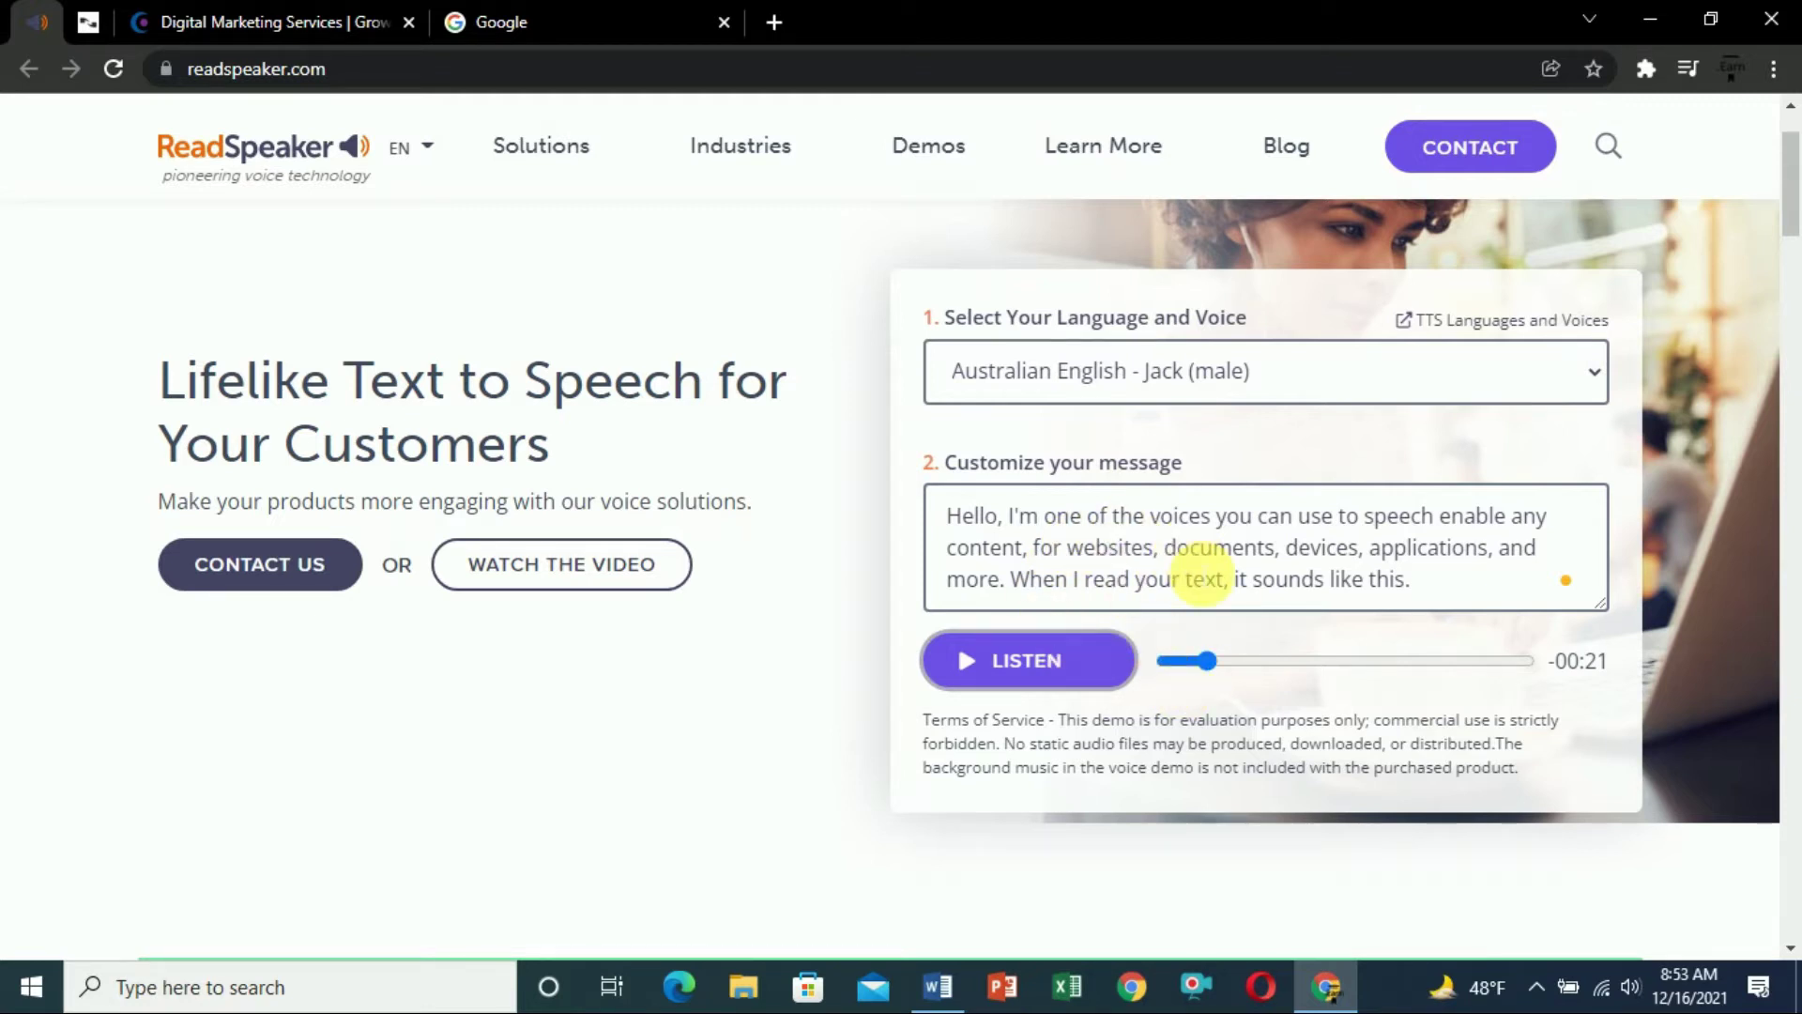
pyautogui.click(75, 5)
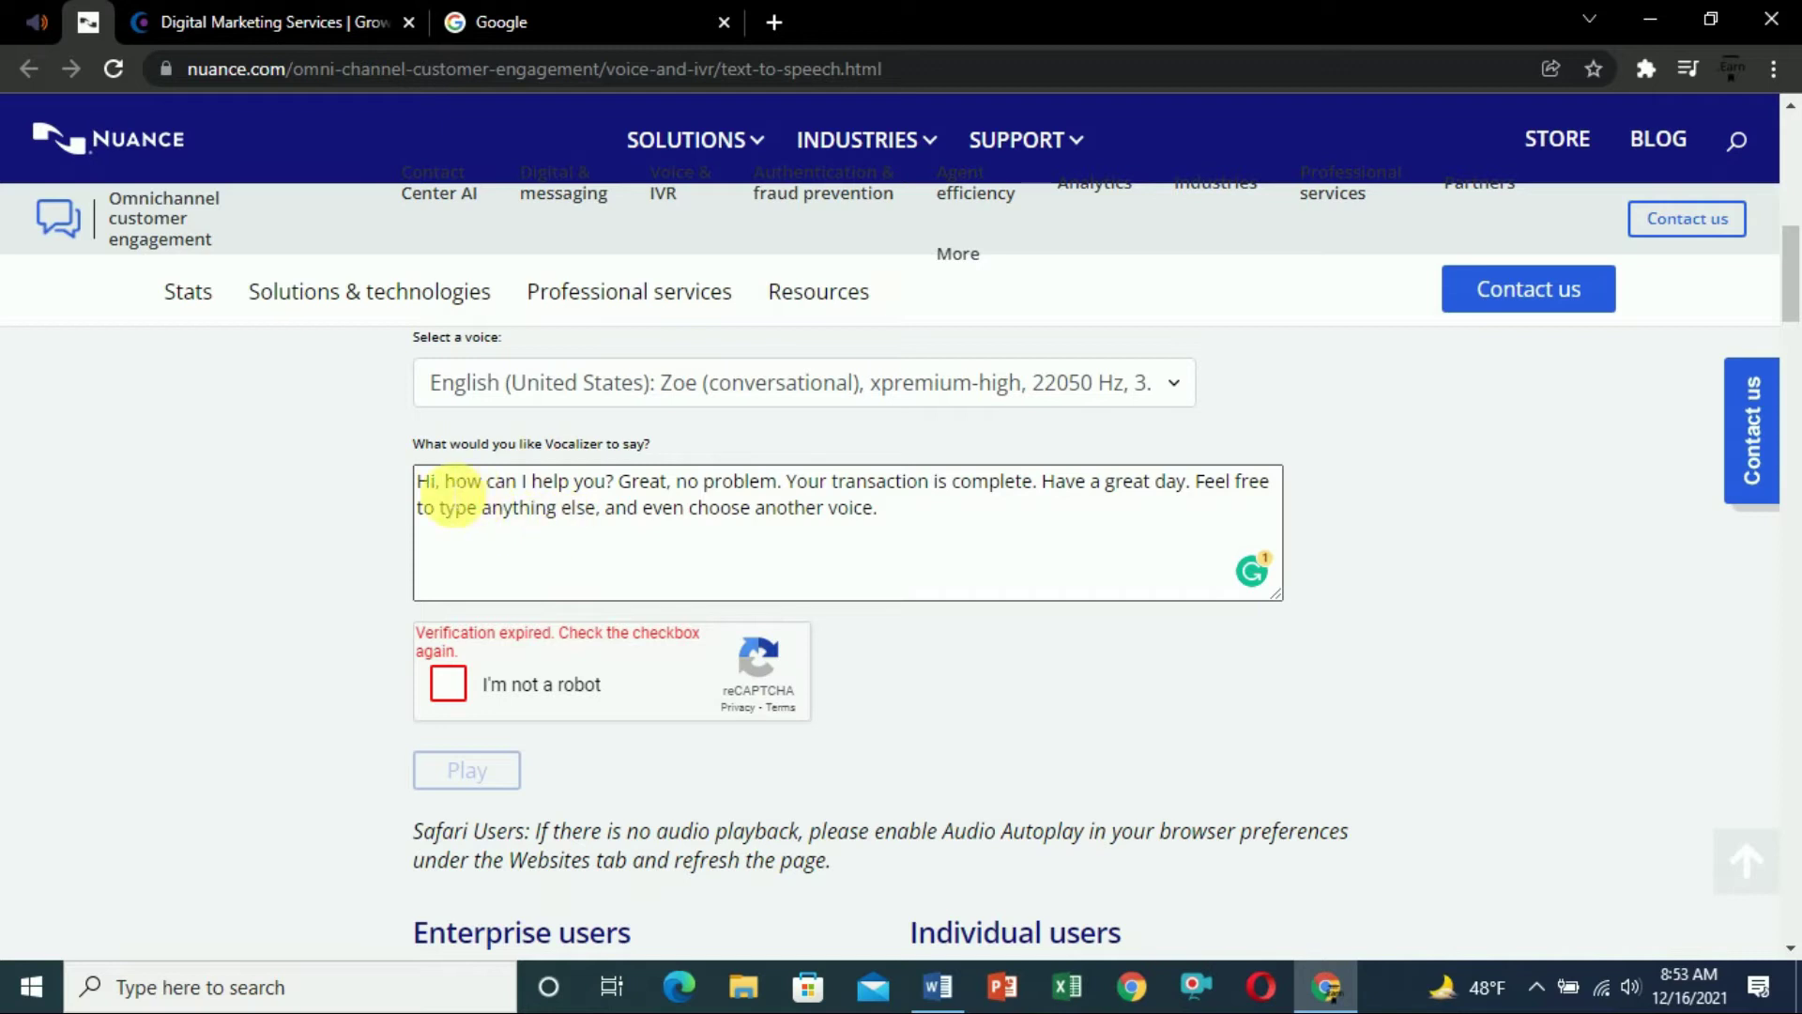
pyautogui.moveTo(439, 482); pyautogui.dragTo(872, 521)
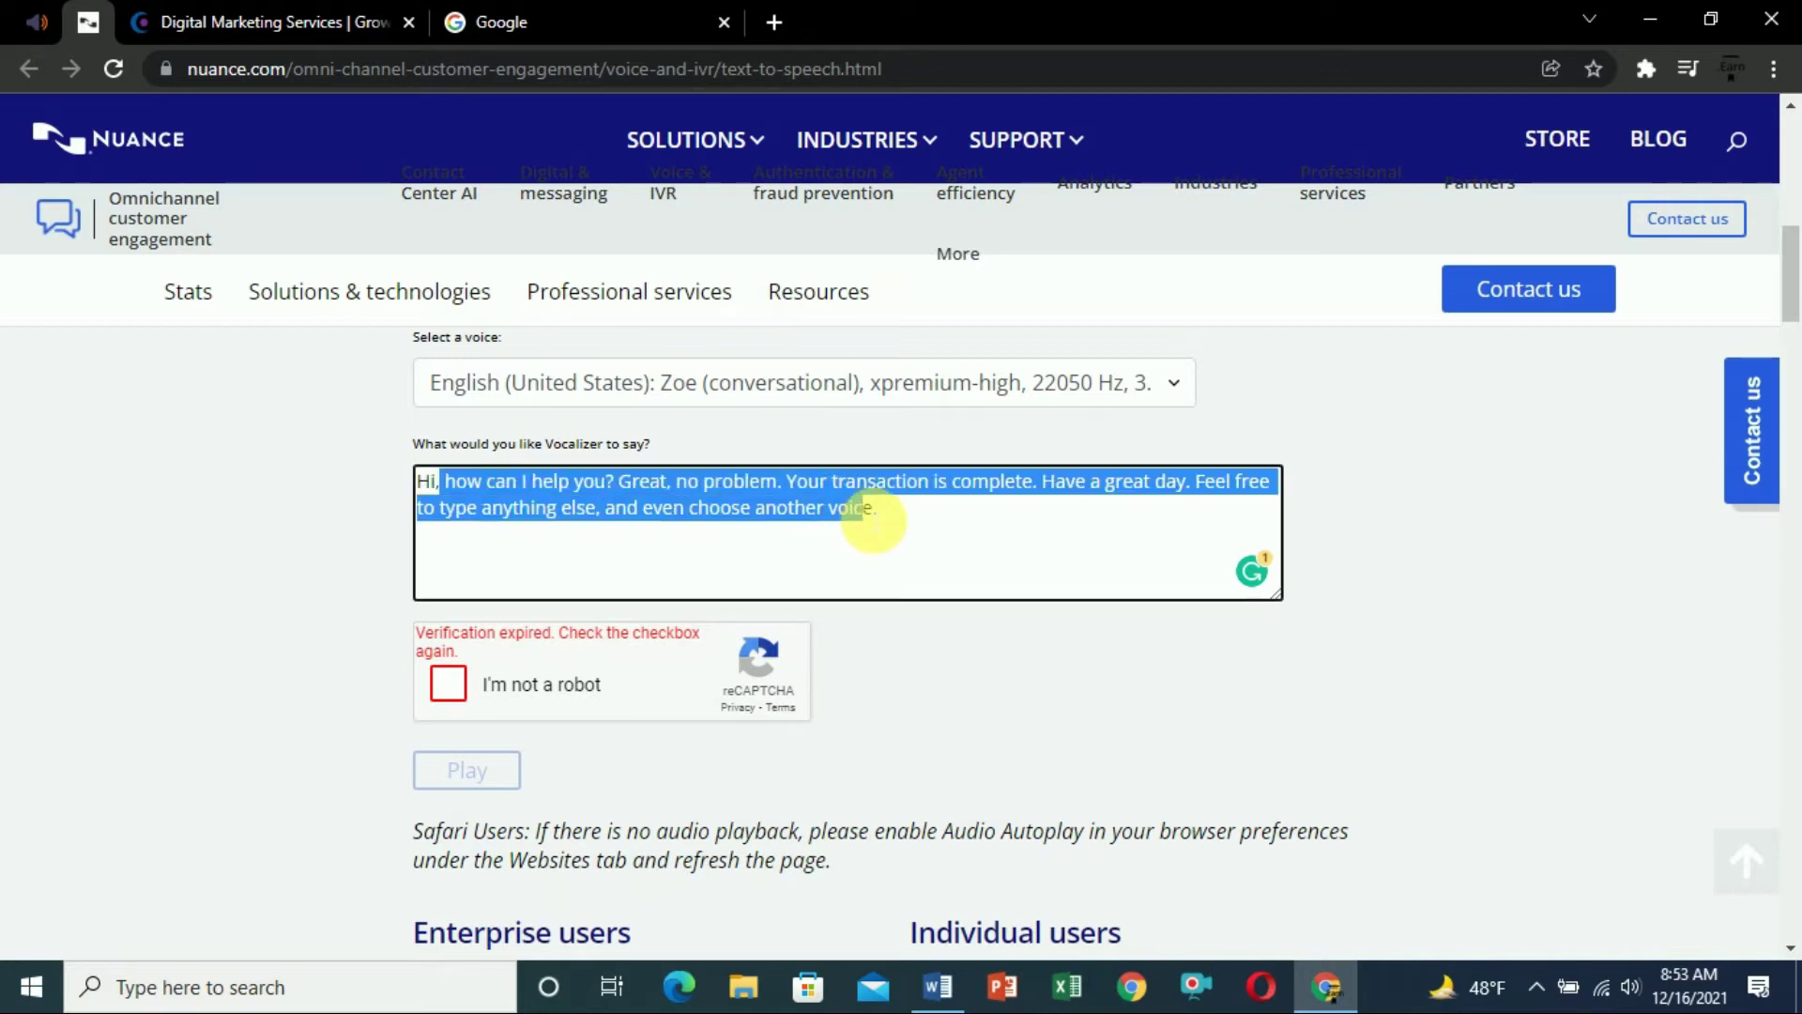
pyautogui.click(445, 693)
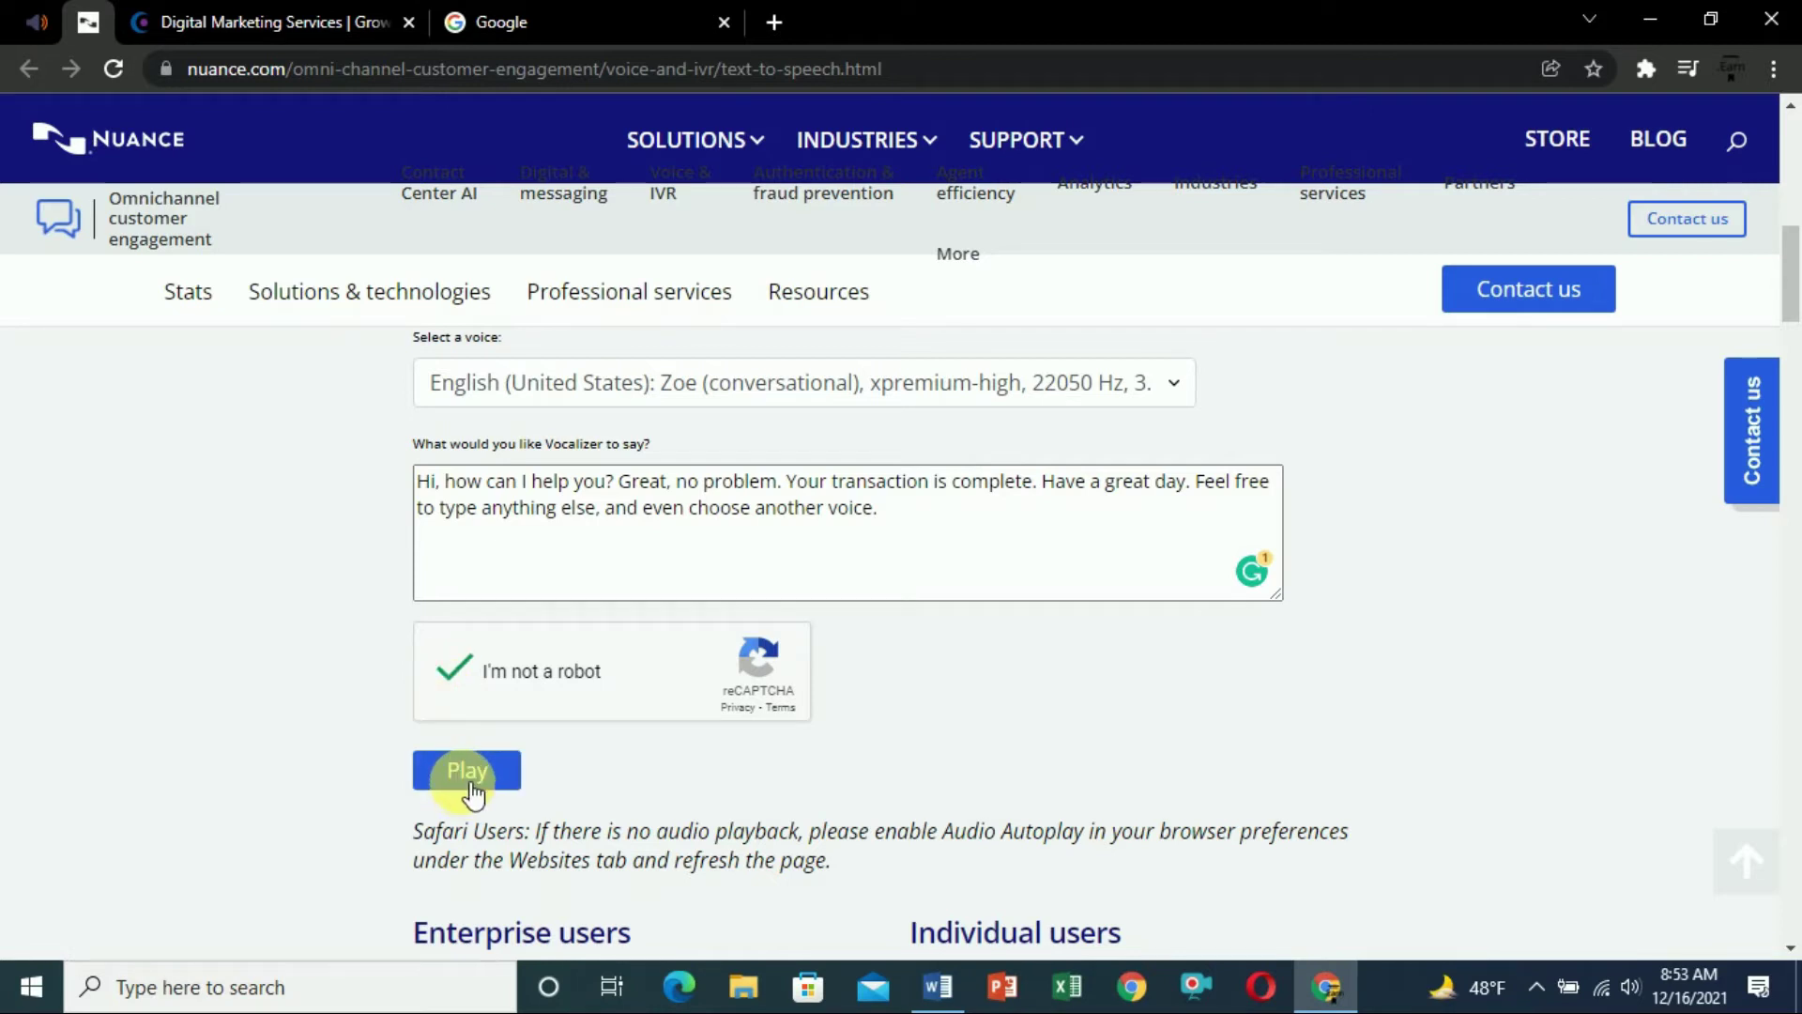
pyautogui.click(469, 780)
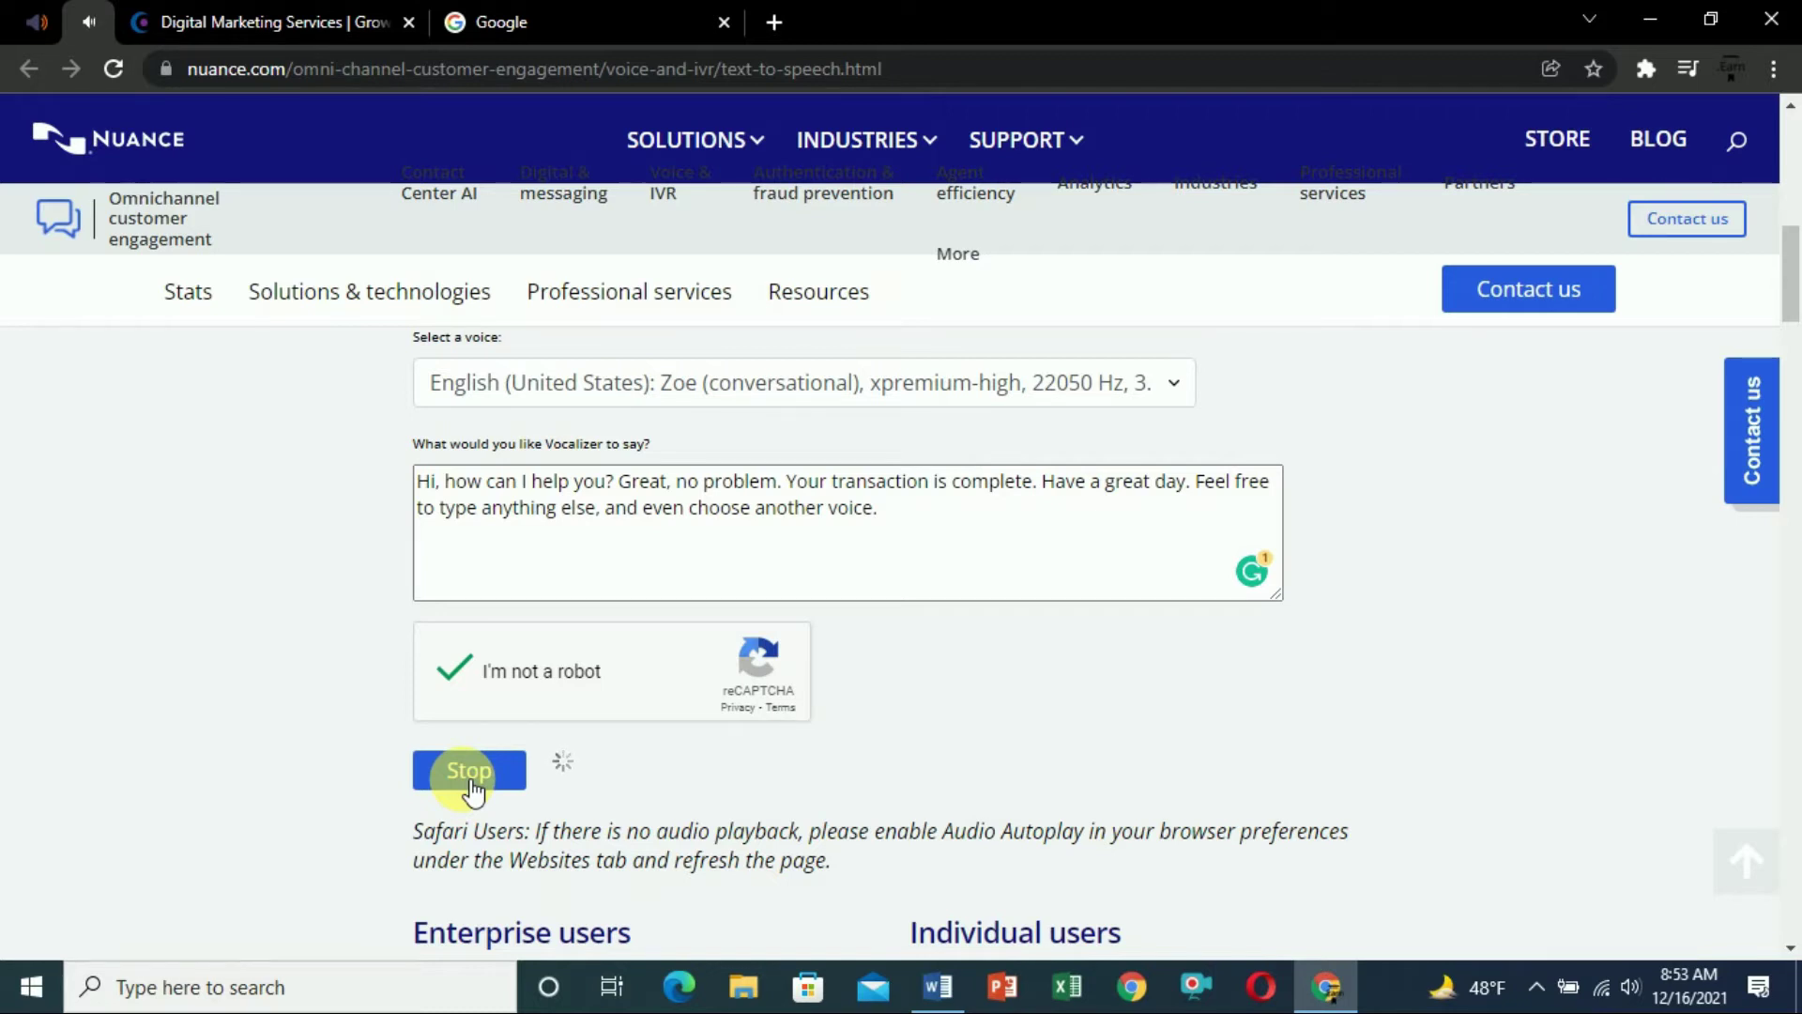
pyautogui.click(469, 772)
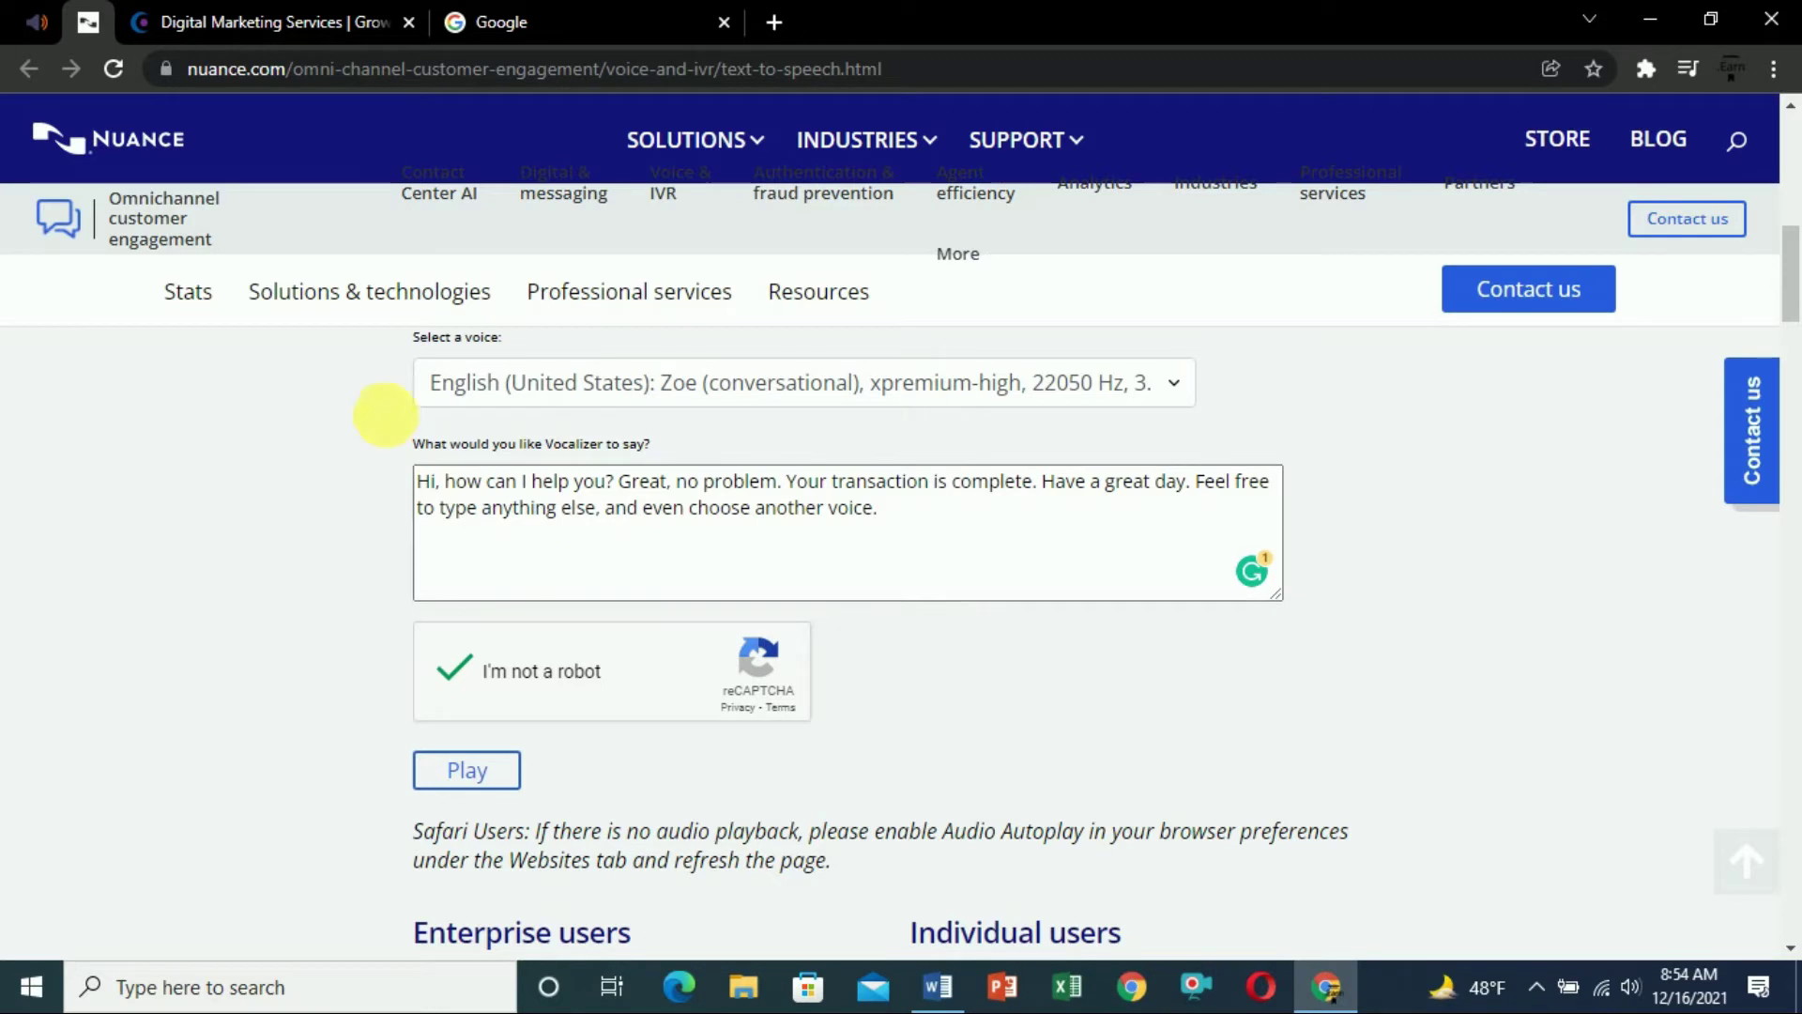
# Step: Play and stop the sample in the Hindi (India) Neel voice, then close the Nuance page
pyautogui.click(1175, 386)
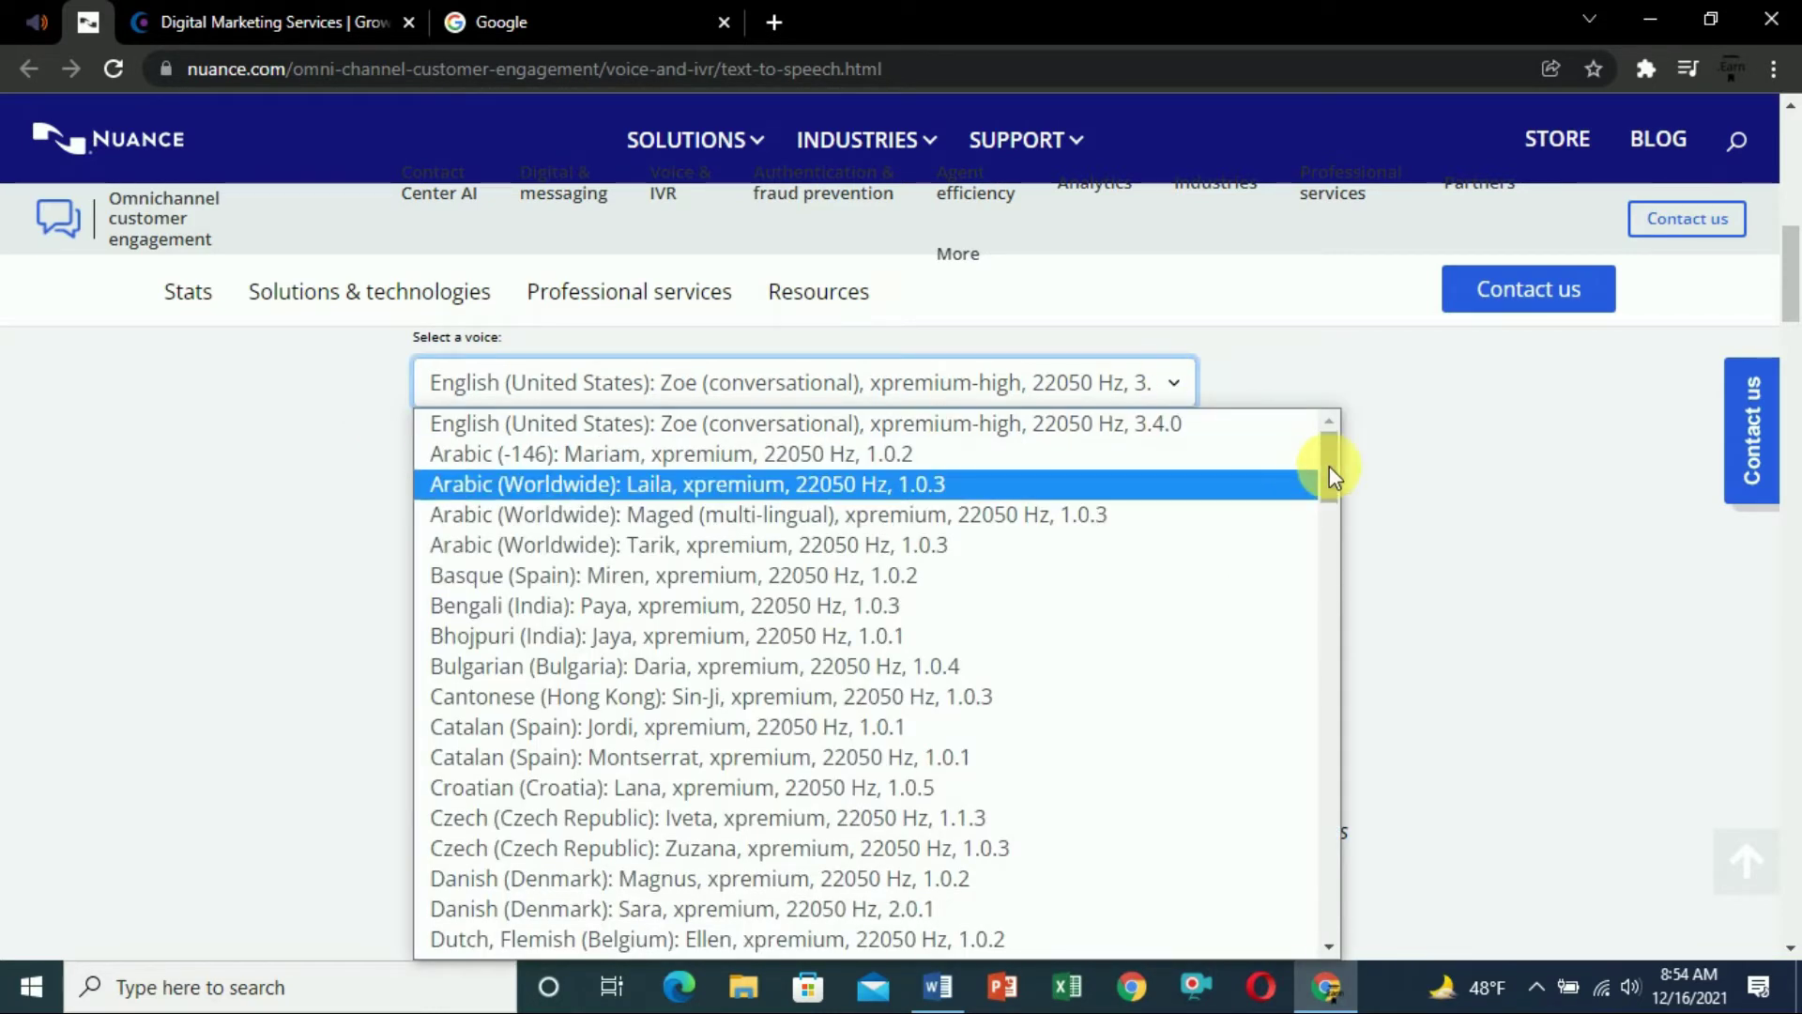
pyautogui.moveTo(1329, 453); pyautogui.dragTo(1348, 675)
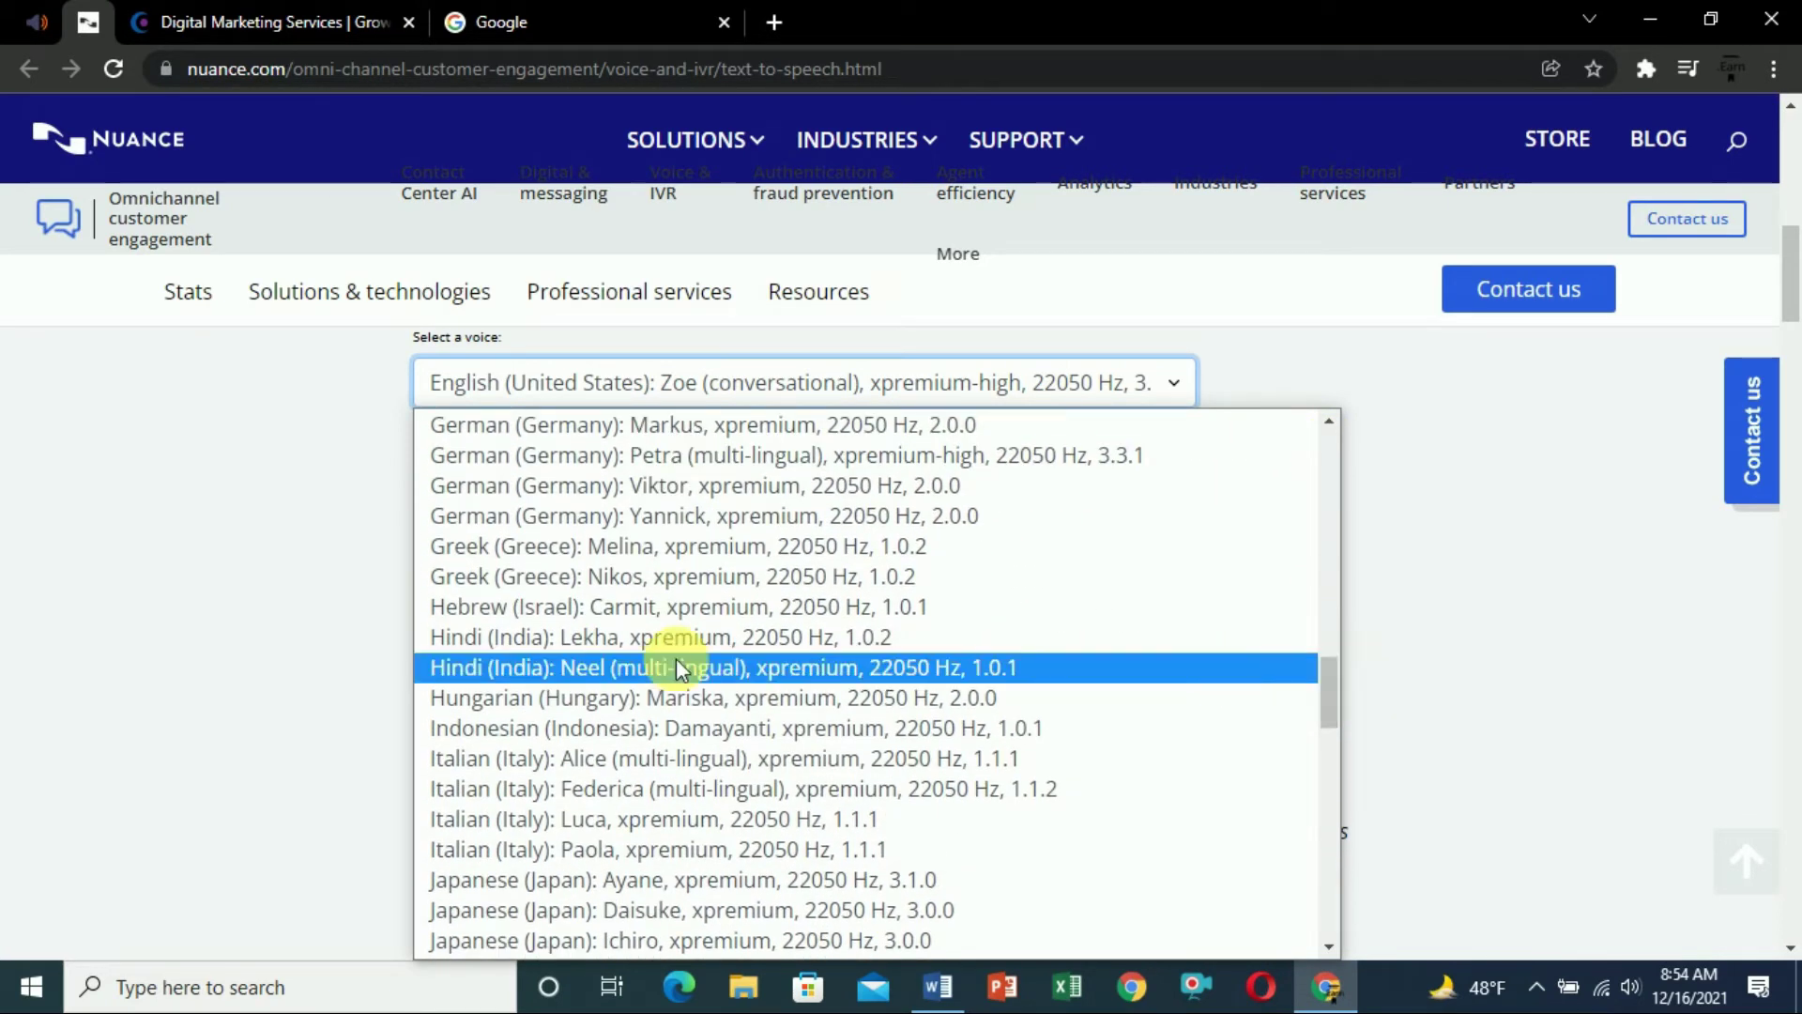
pyautogui.click(522, 666)
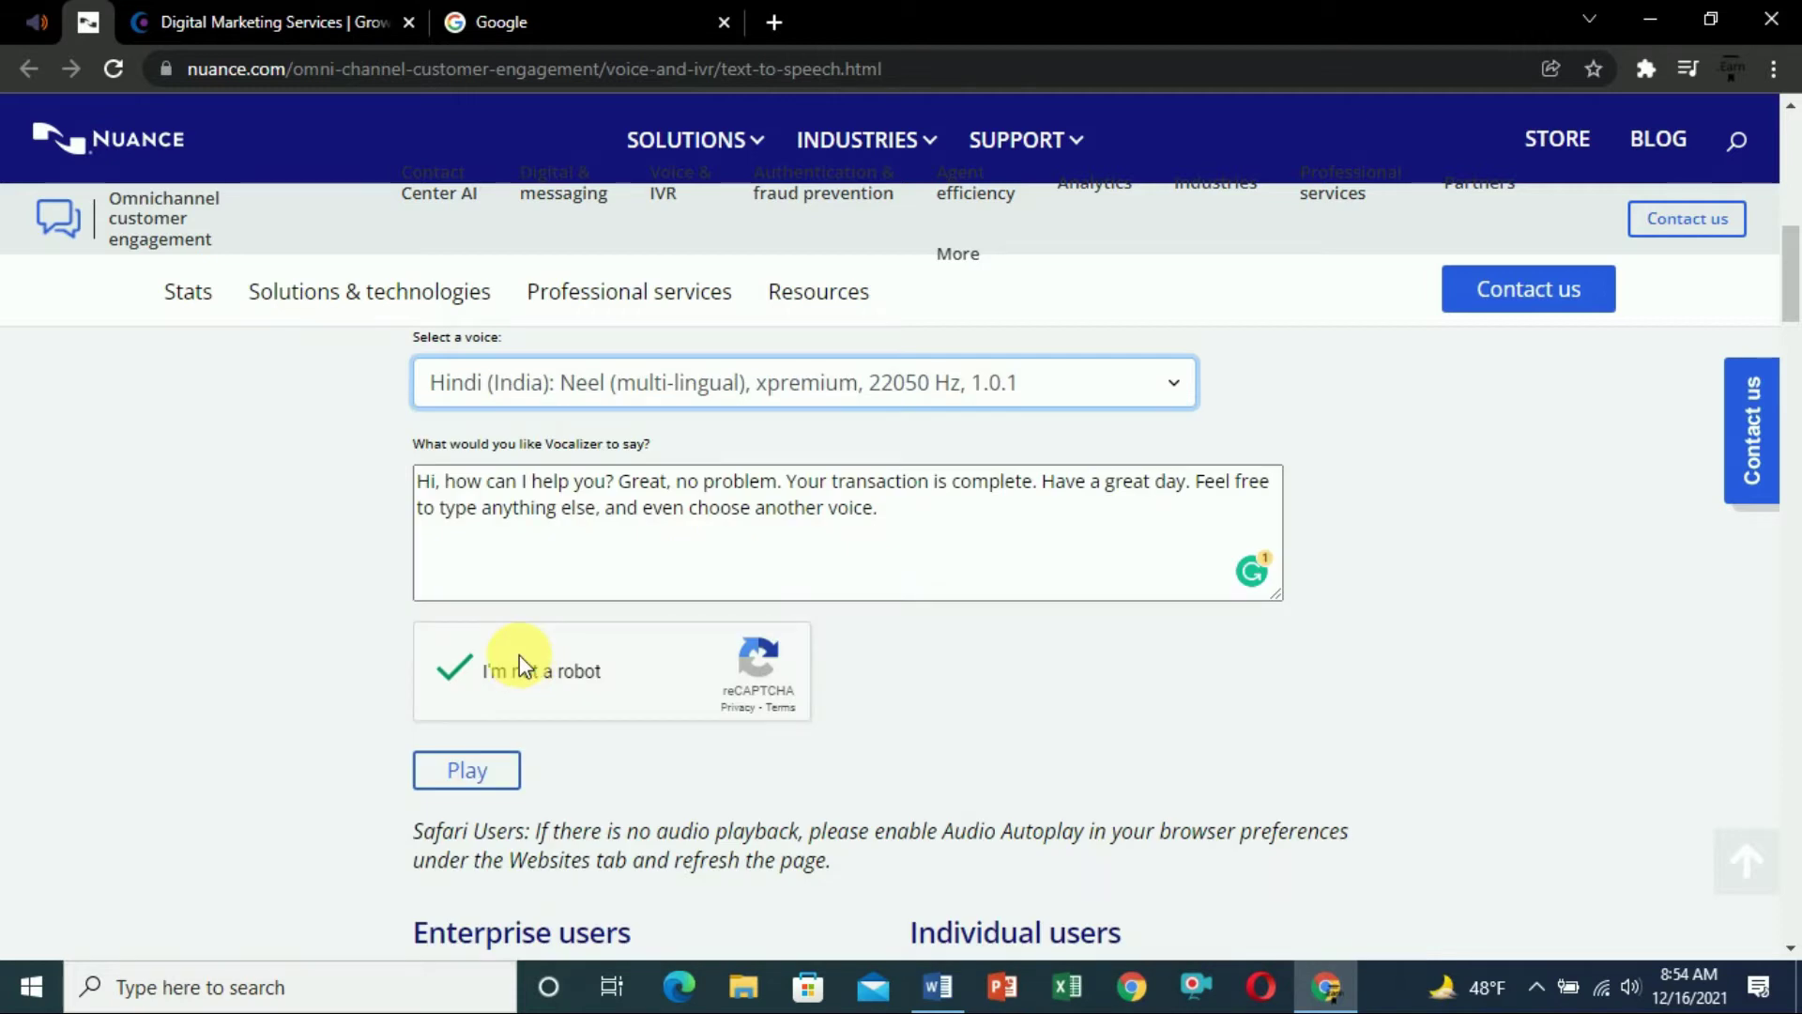
pyautogui.click(479, 793)
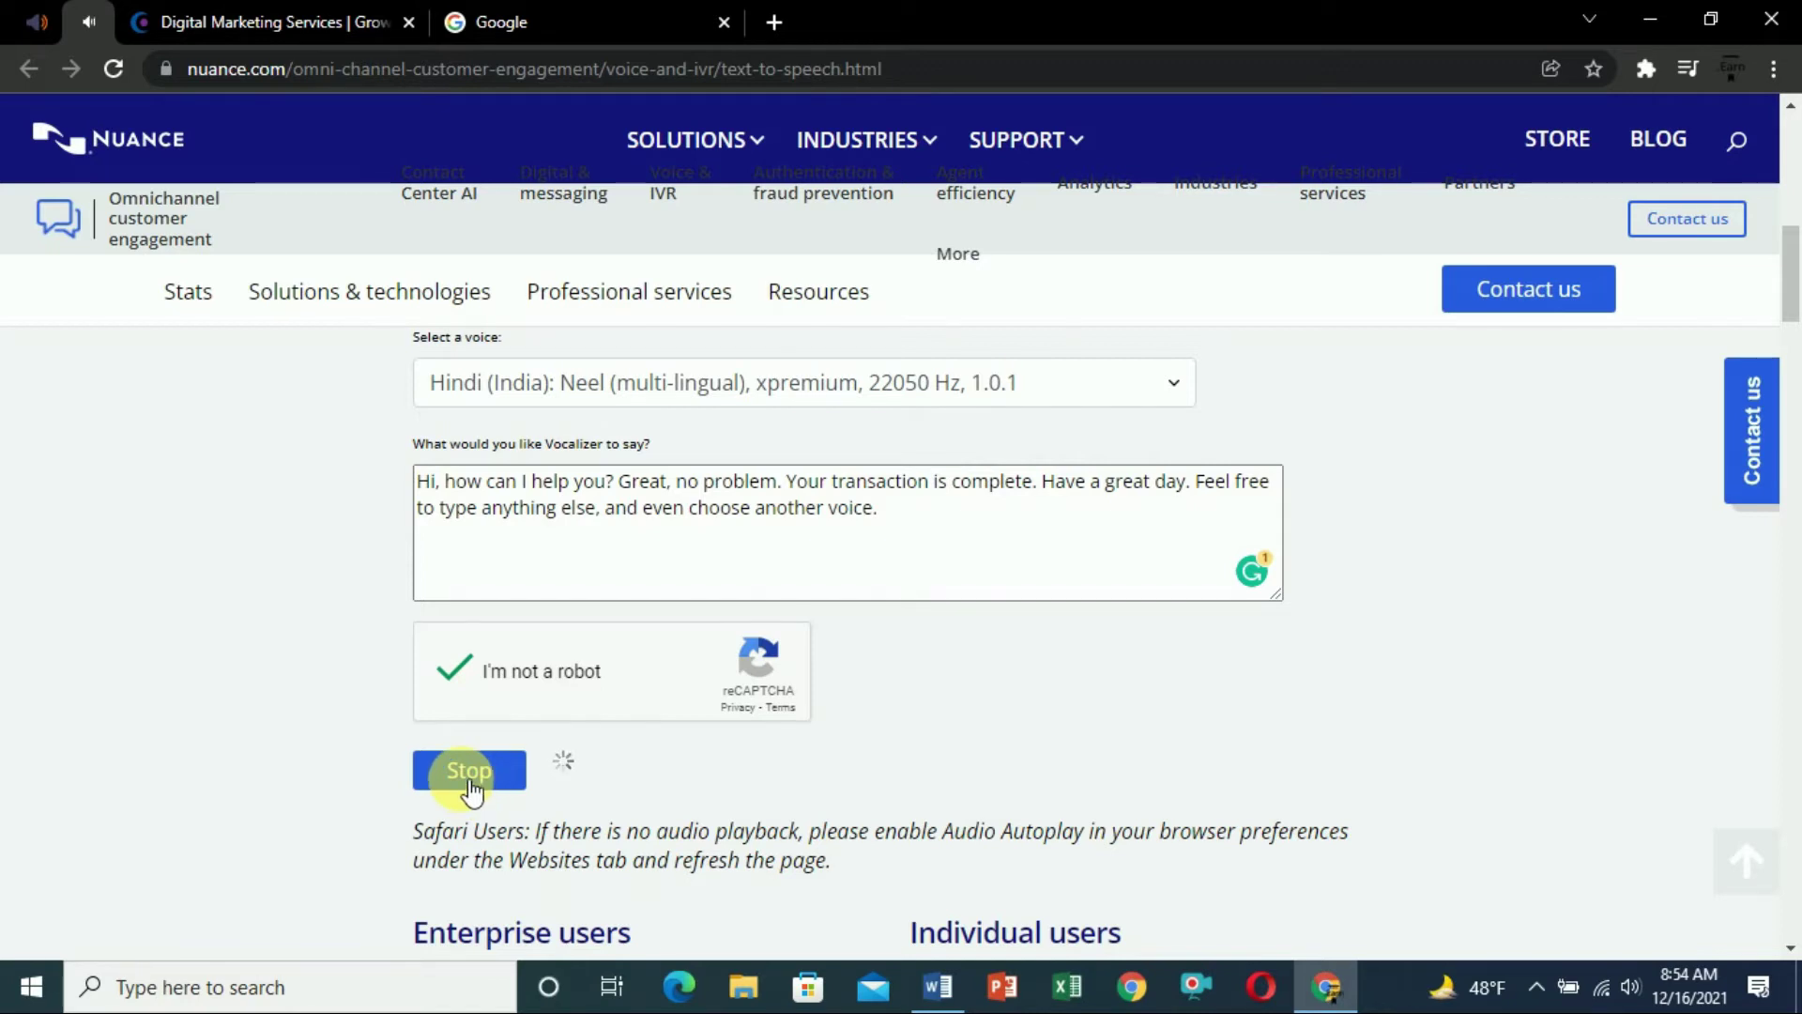
pyautogui.click(469, 772)
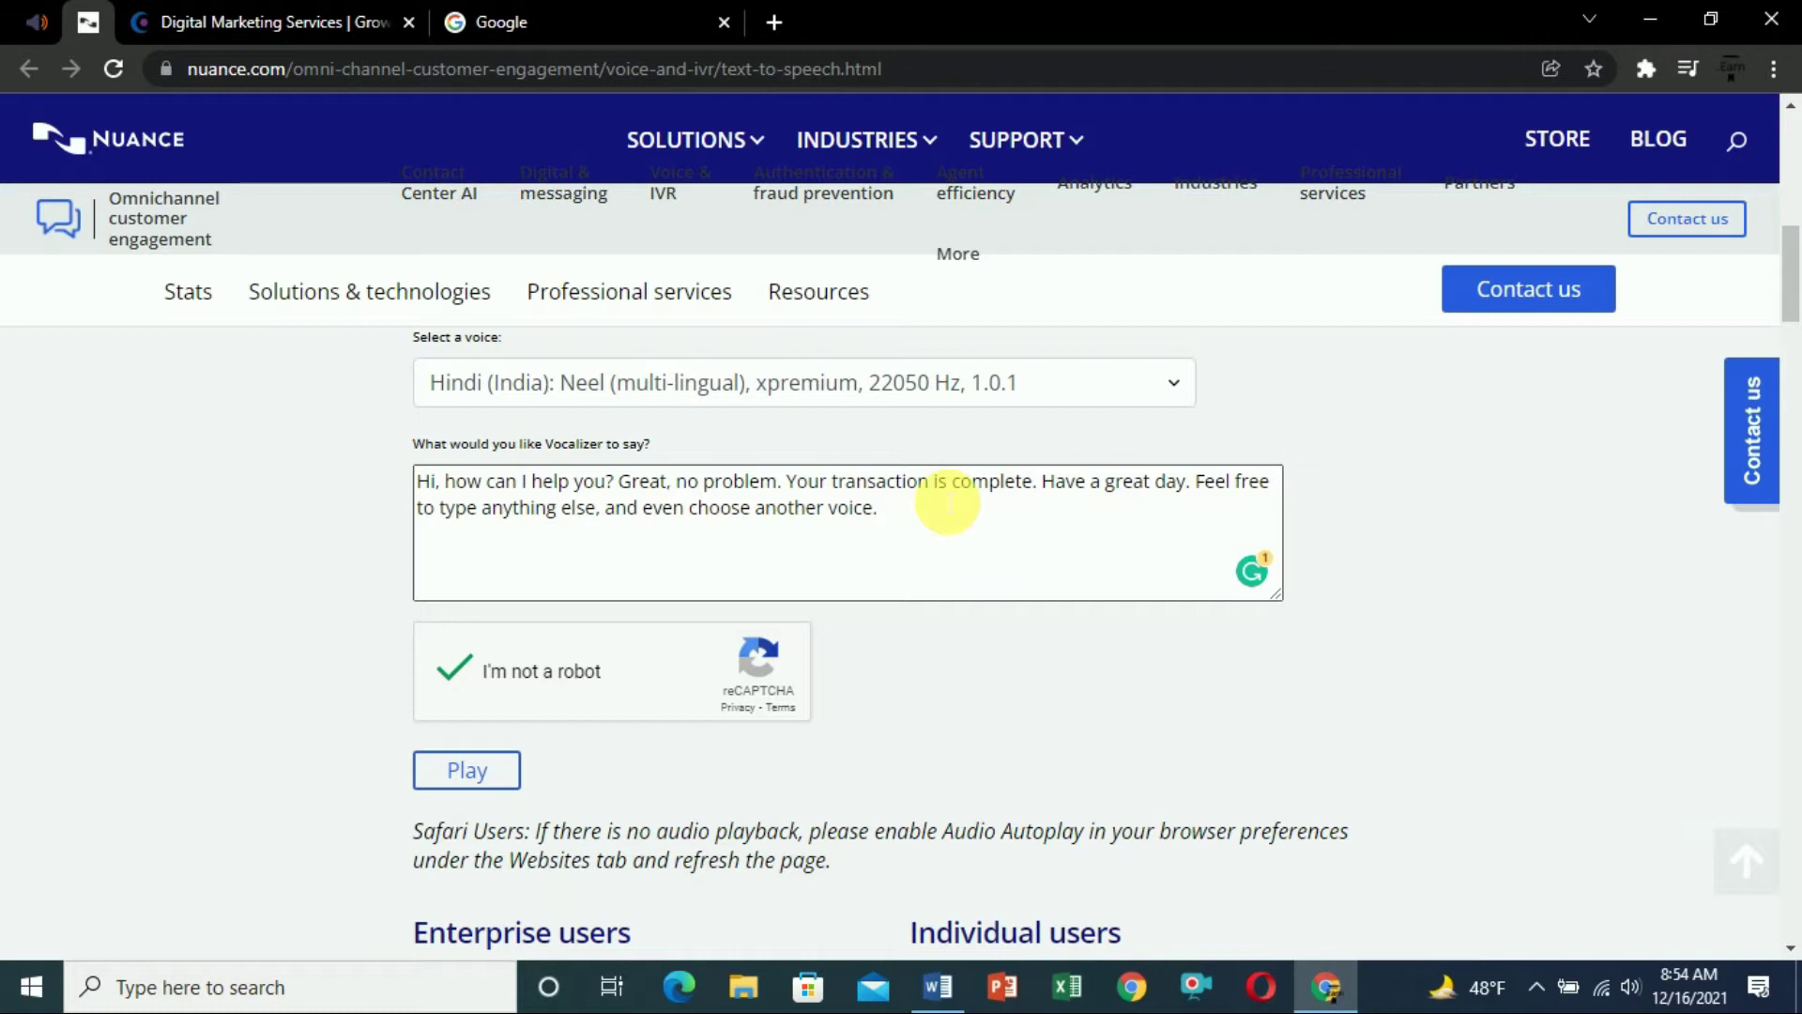
pyautogui.middleClick(187, 17)
# Step: Search Google for 'google text to speech' using the autocomplete suggestion after typing 'goo'
pyautogui.click(659, 377)
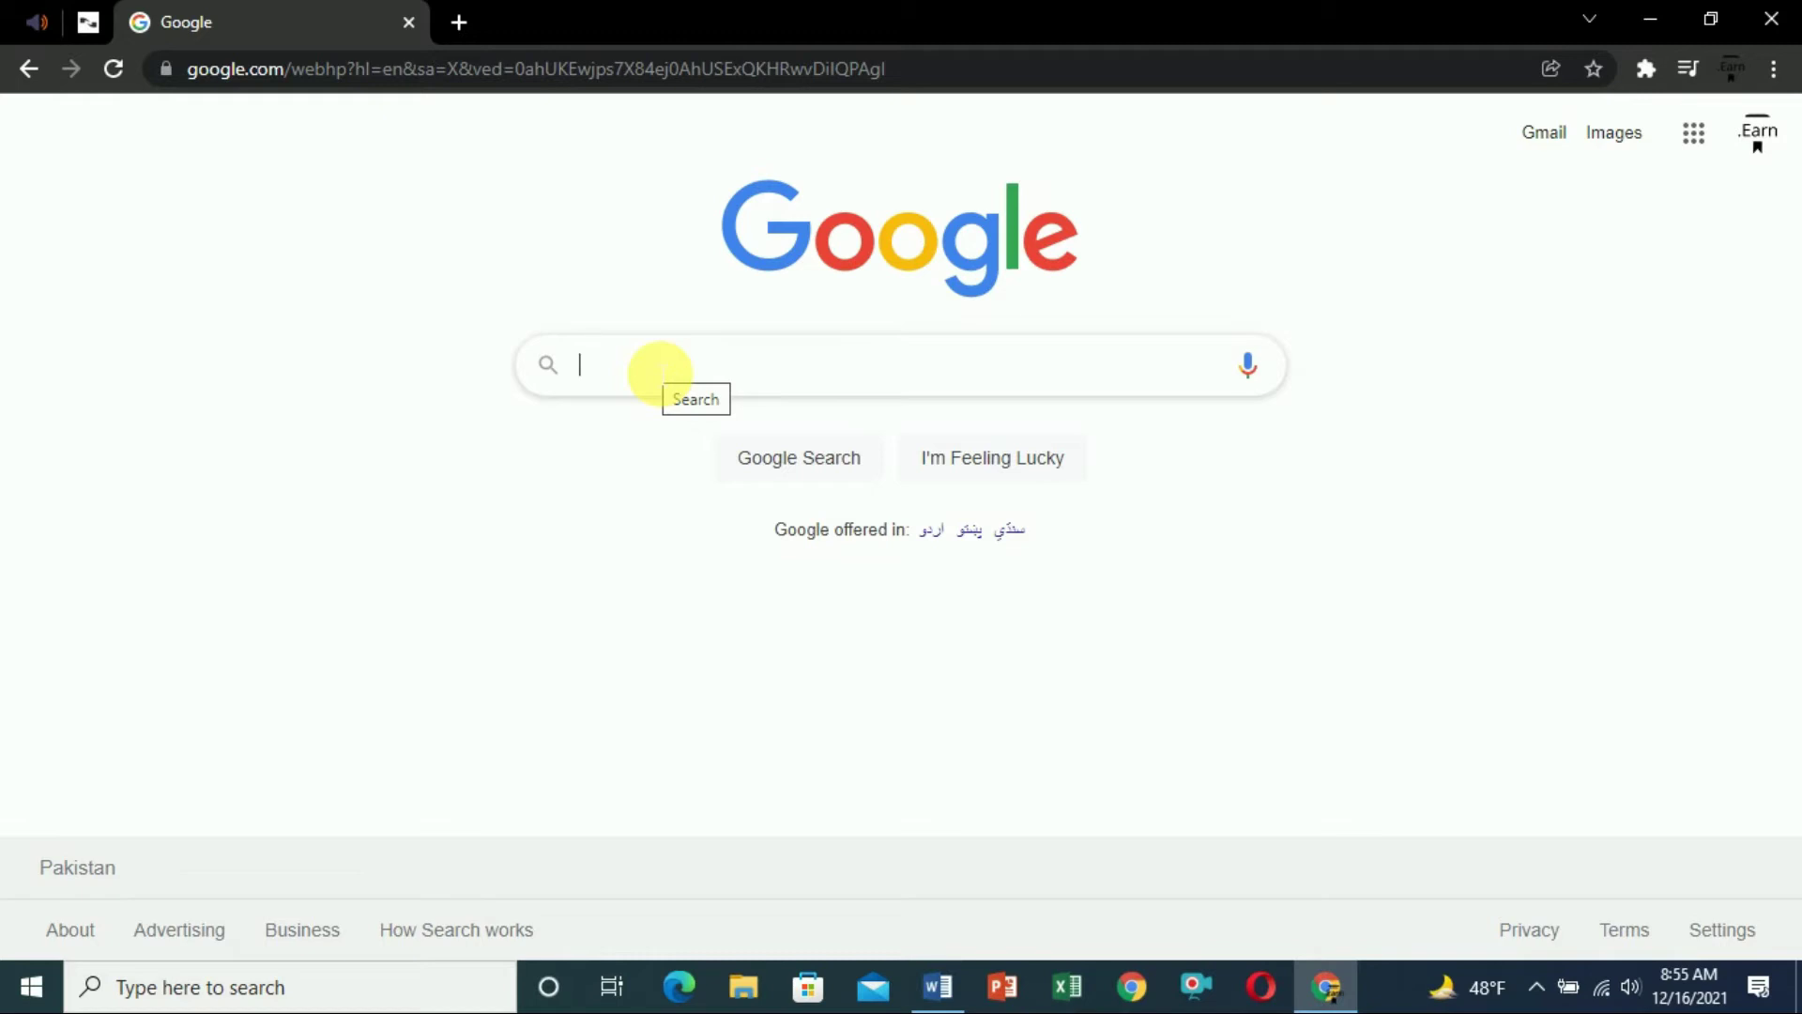
pyautogui.write('goo')
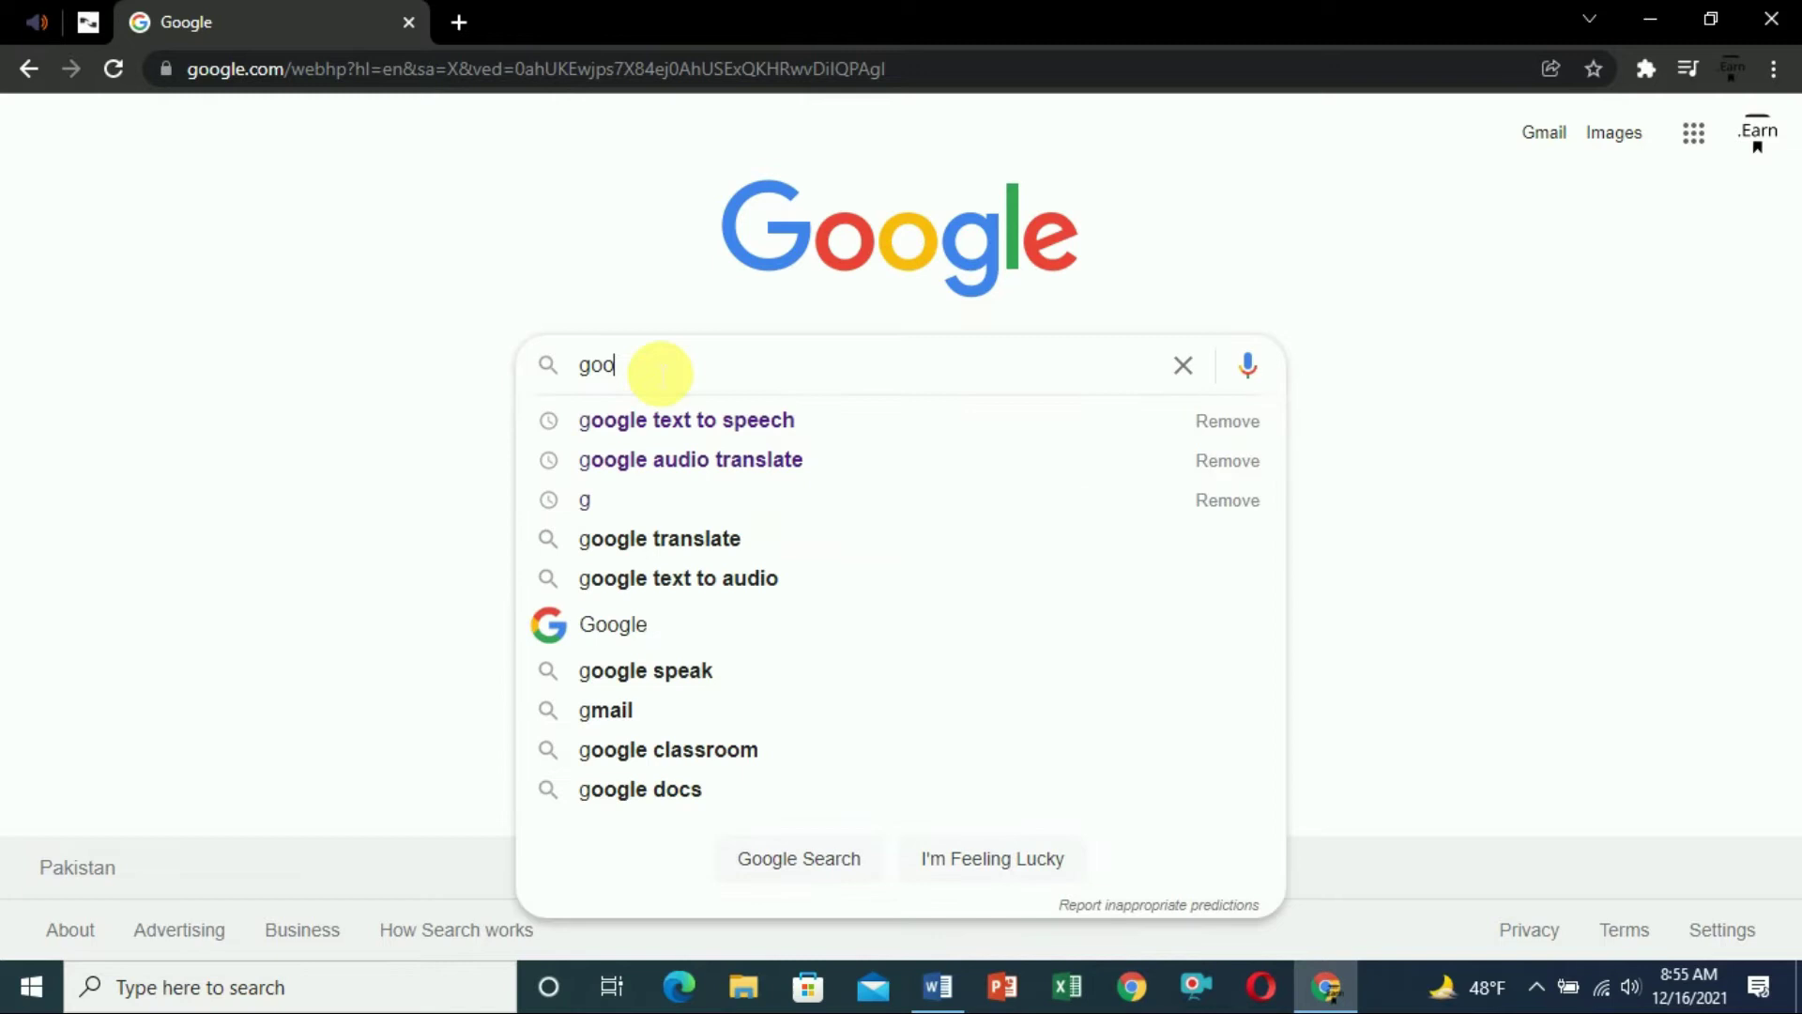
pyautogui.press('Down')
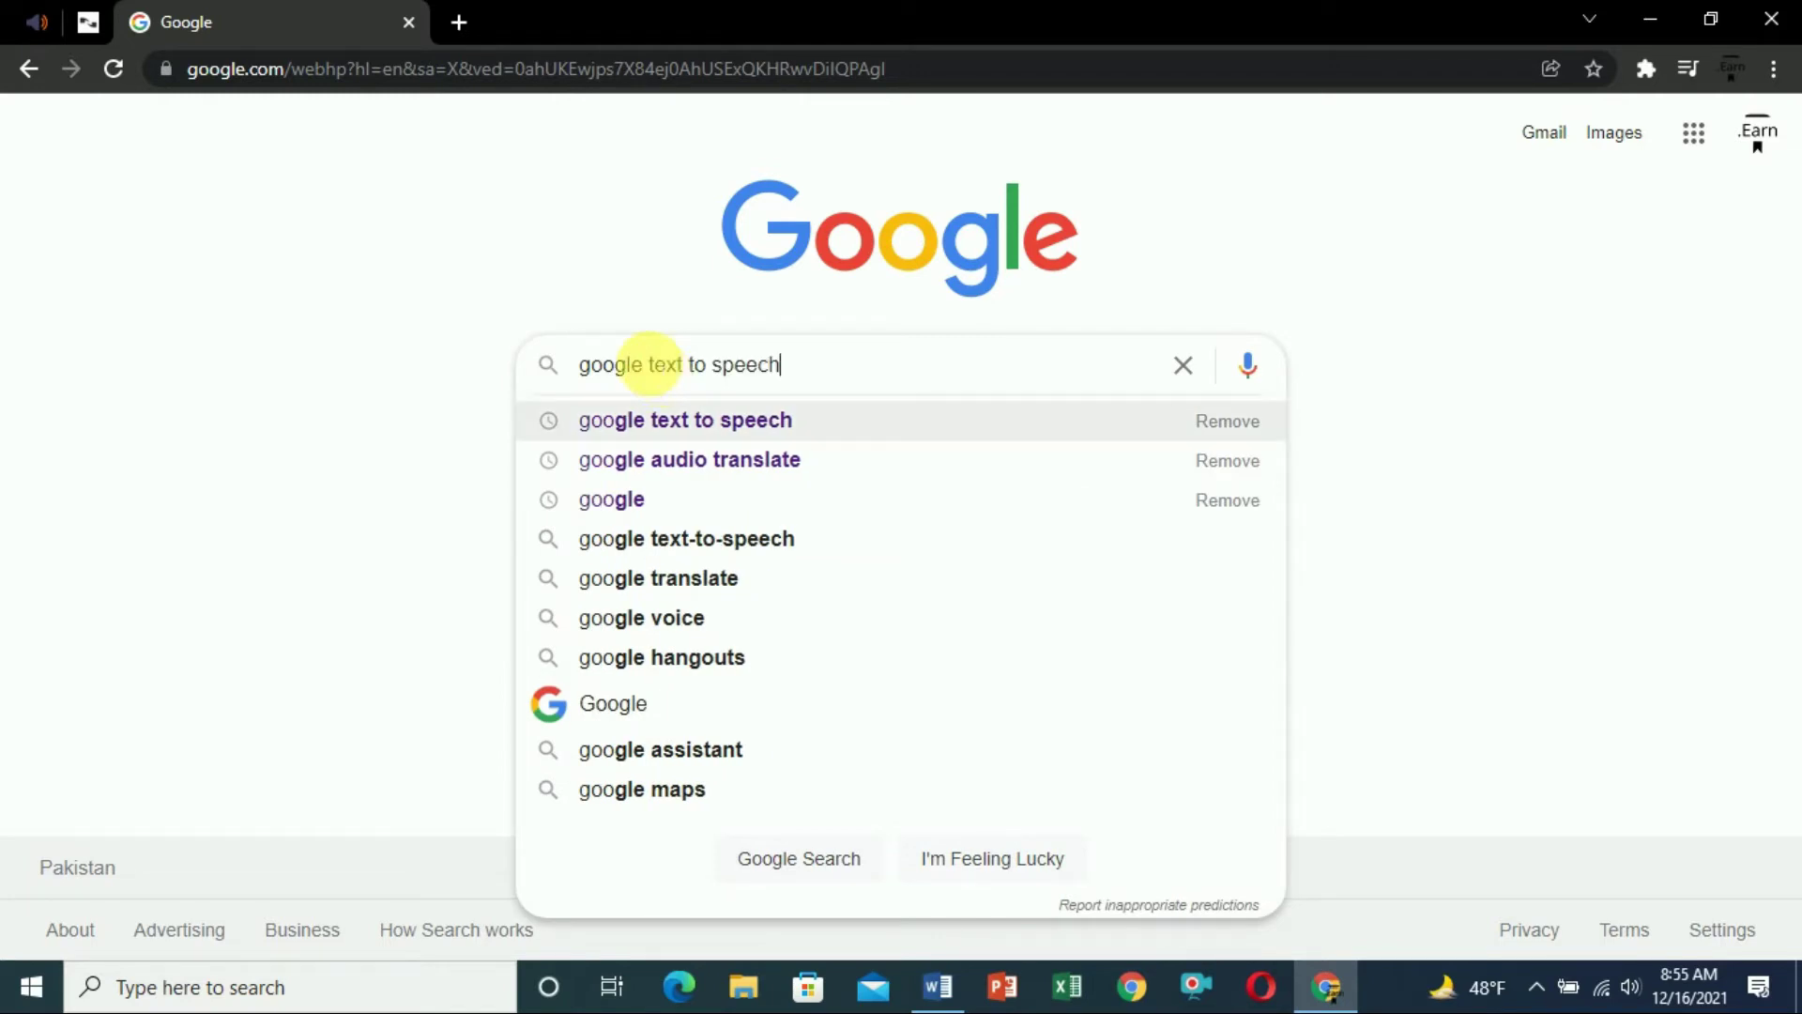
pyautogui.press('Return')
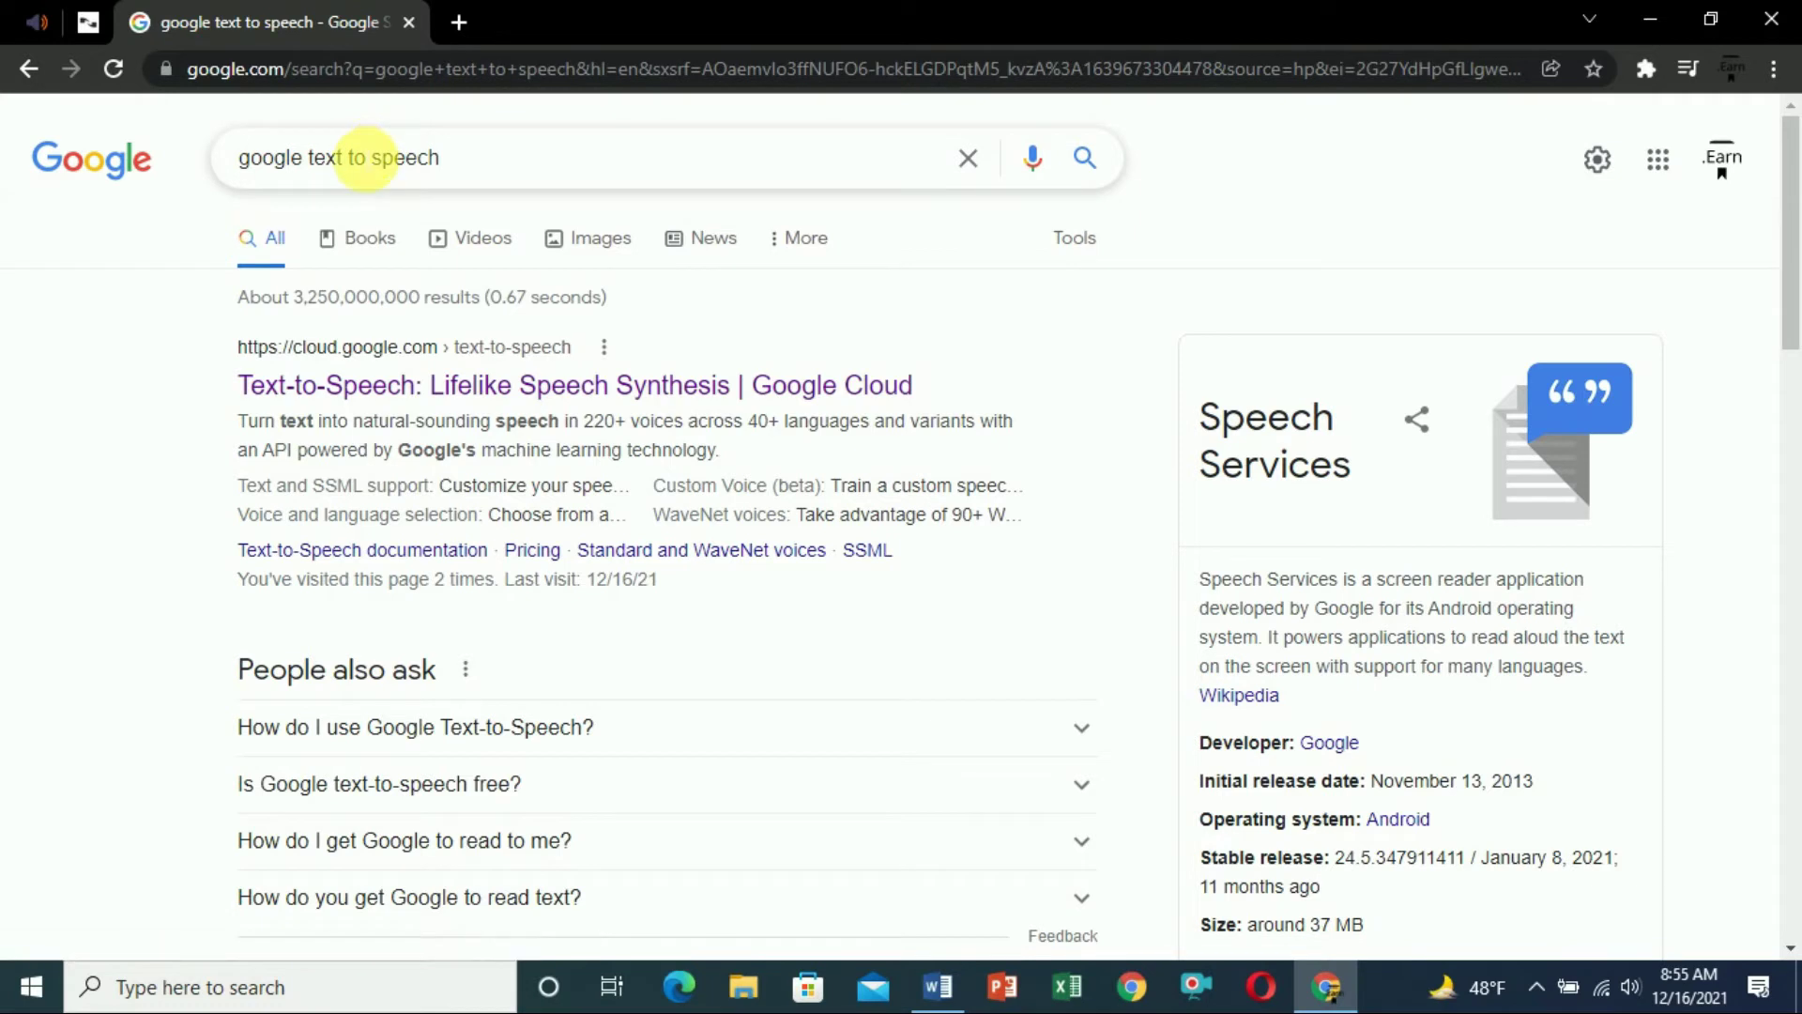
# Step: Open Google Cloud Text-to-Speech and have its demo sample text spoken with en-US-Wavenet-D
pyautogui.click(360, 397)
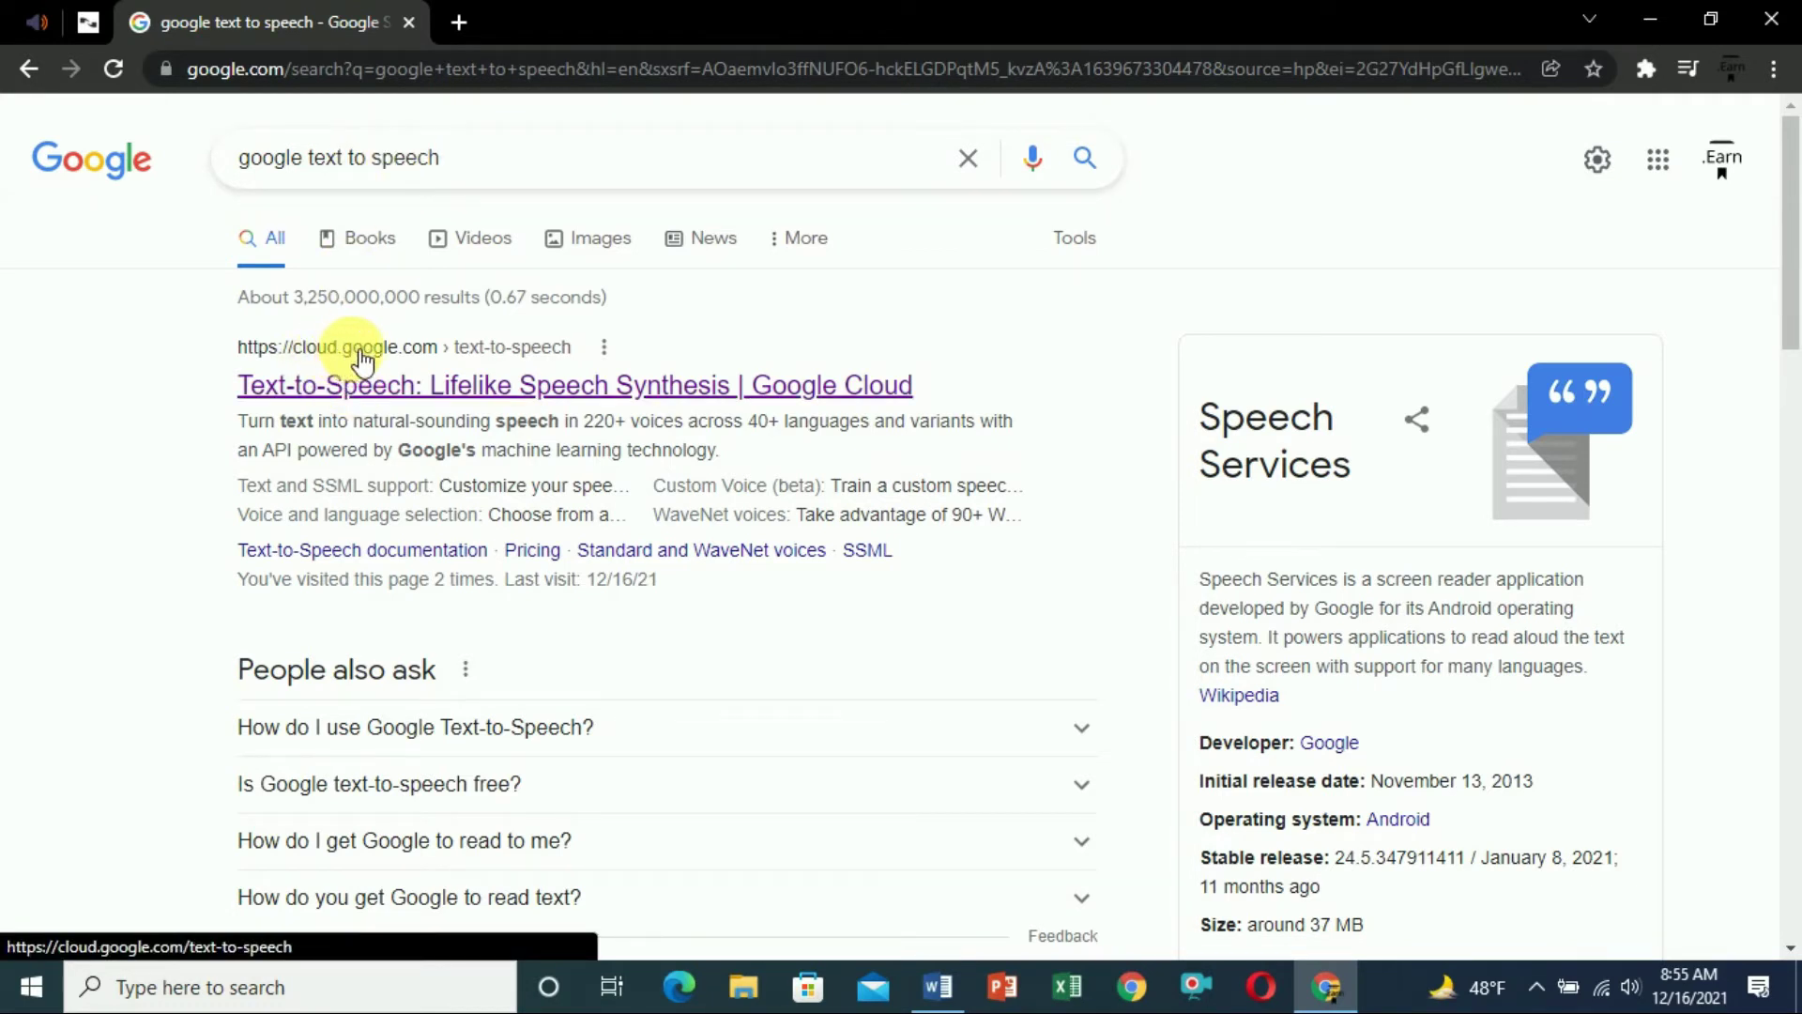
pyautogui.click(395, 397)
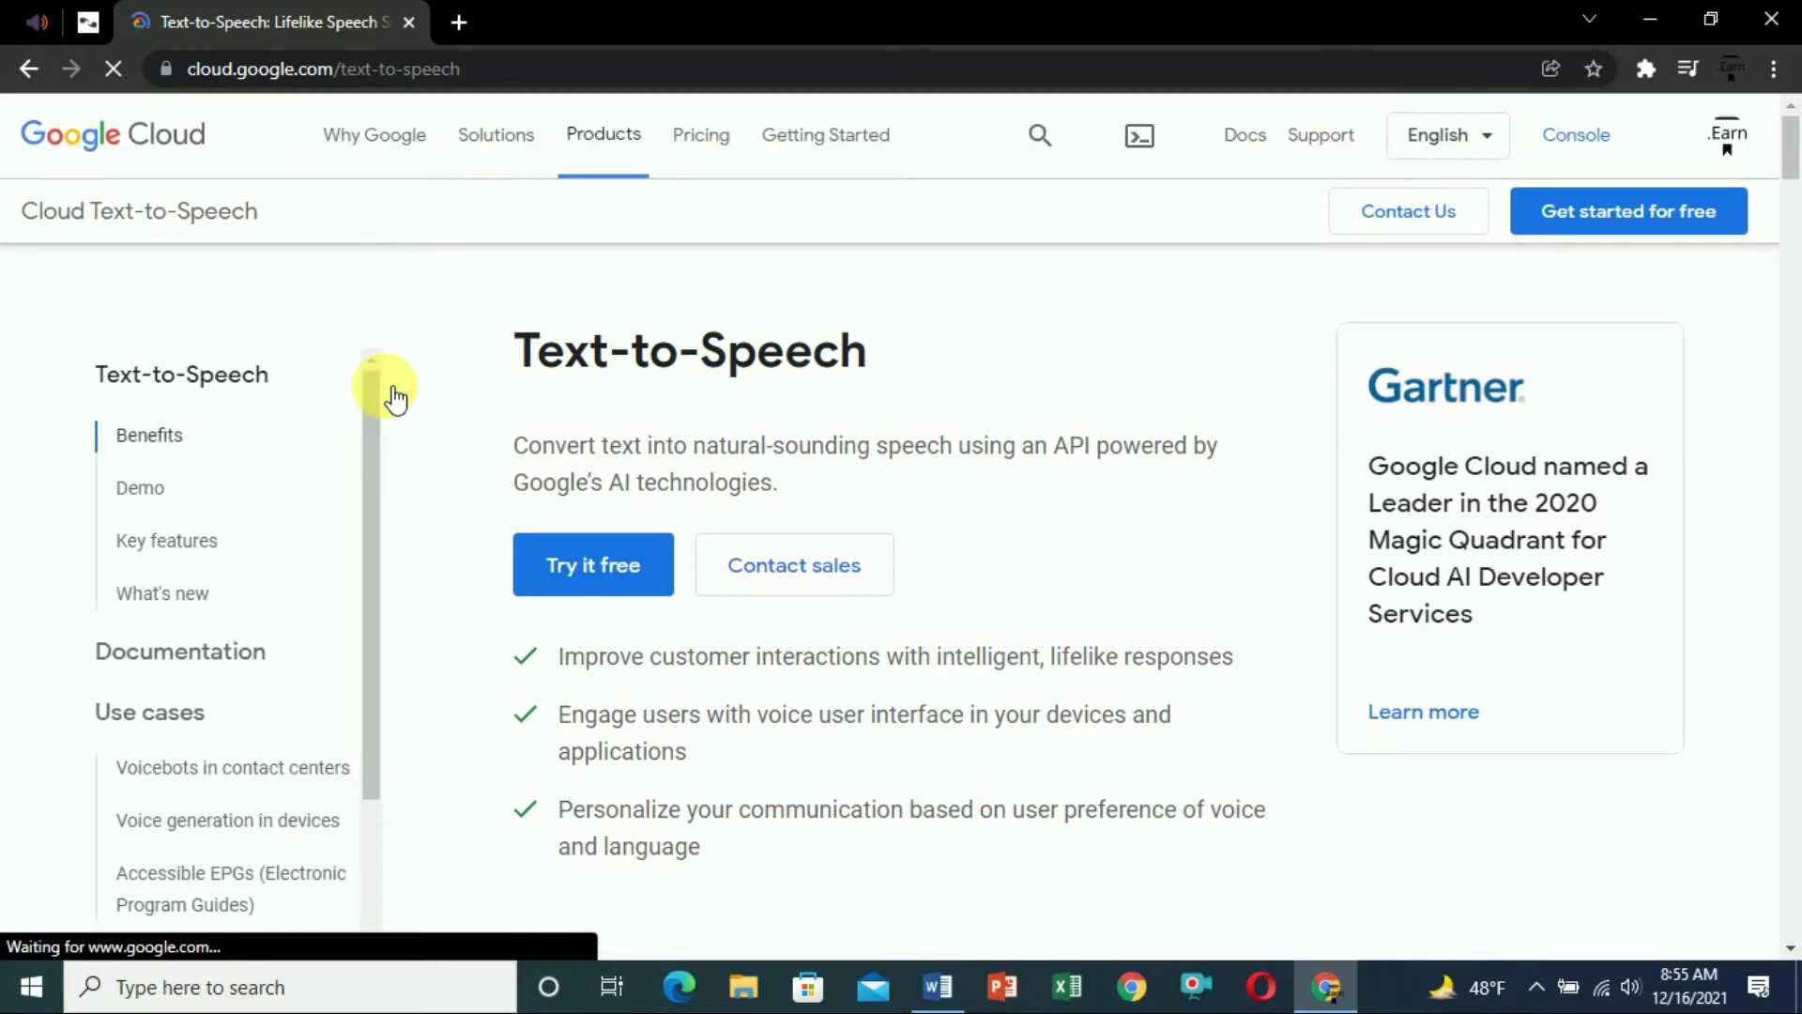
pyautogui.scroll(-15, 1793, 394)
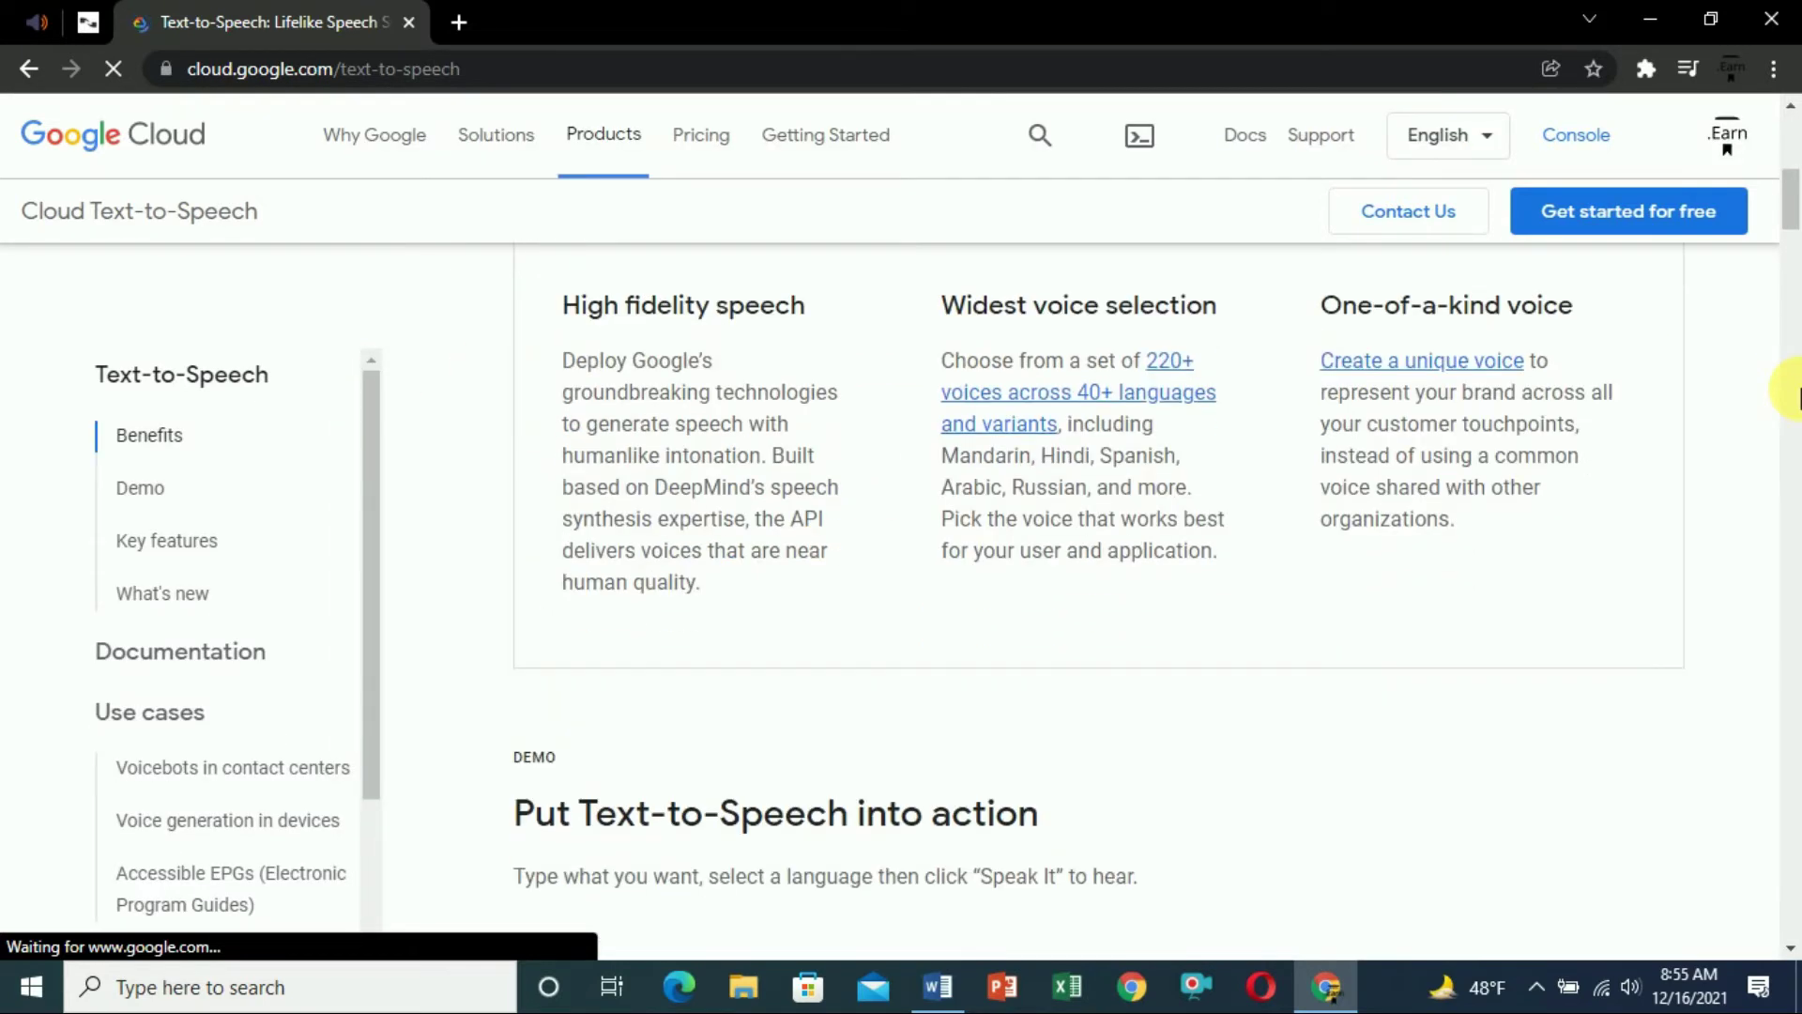
pyautogui.moveTo(1794, 302); pyautogui.dragTo(1795, 234)
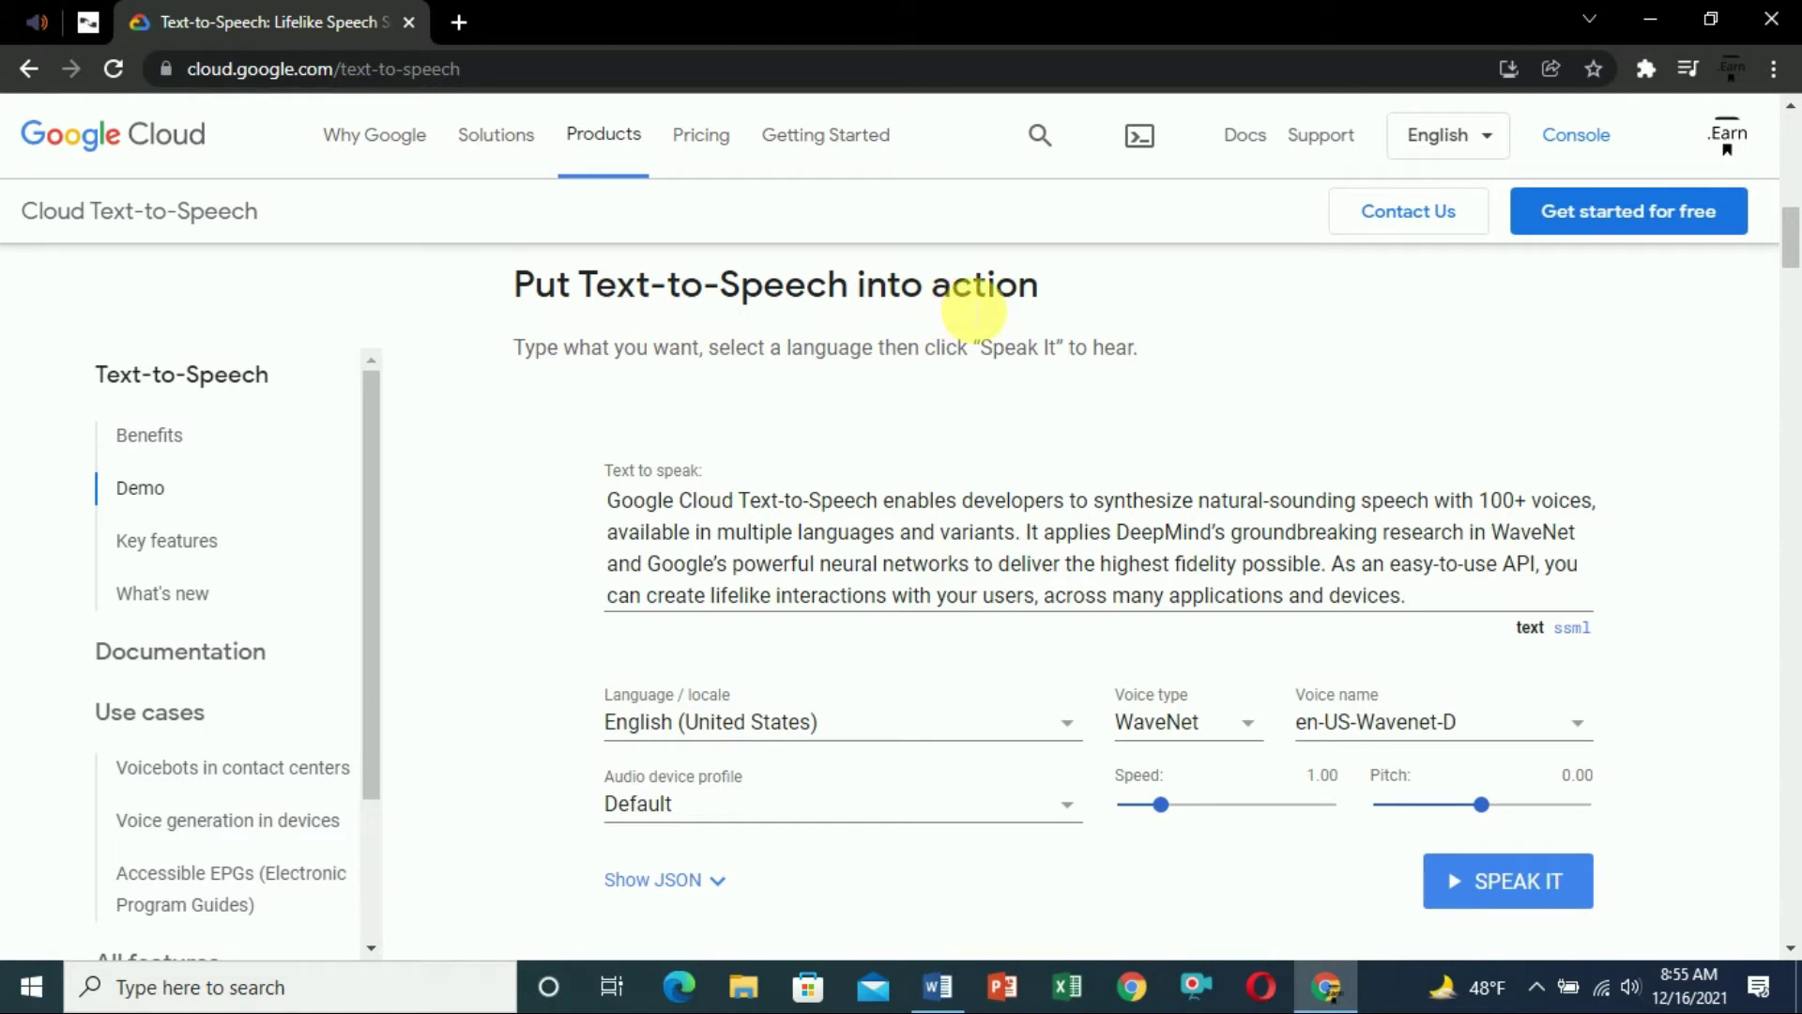
pyautogui.moveTo(608, 500); pyautogui.dragTo(1173, 595)
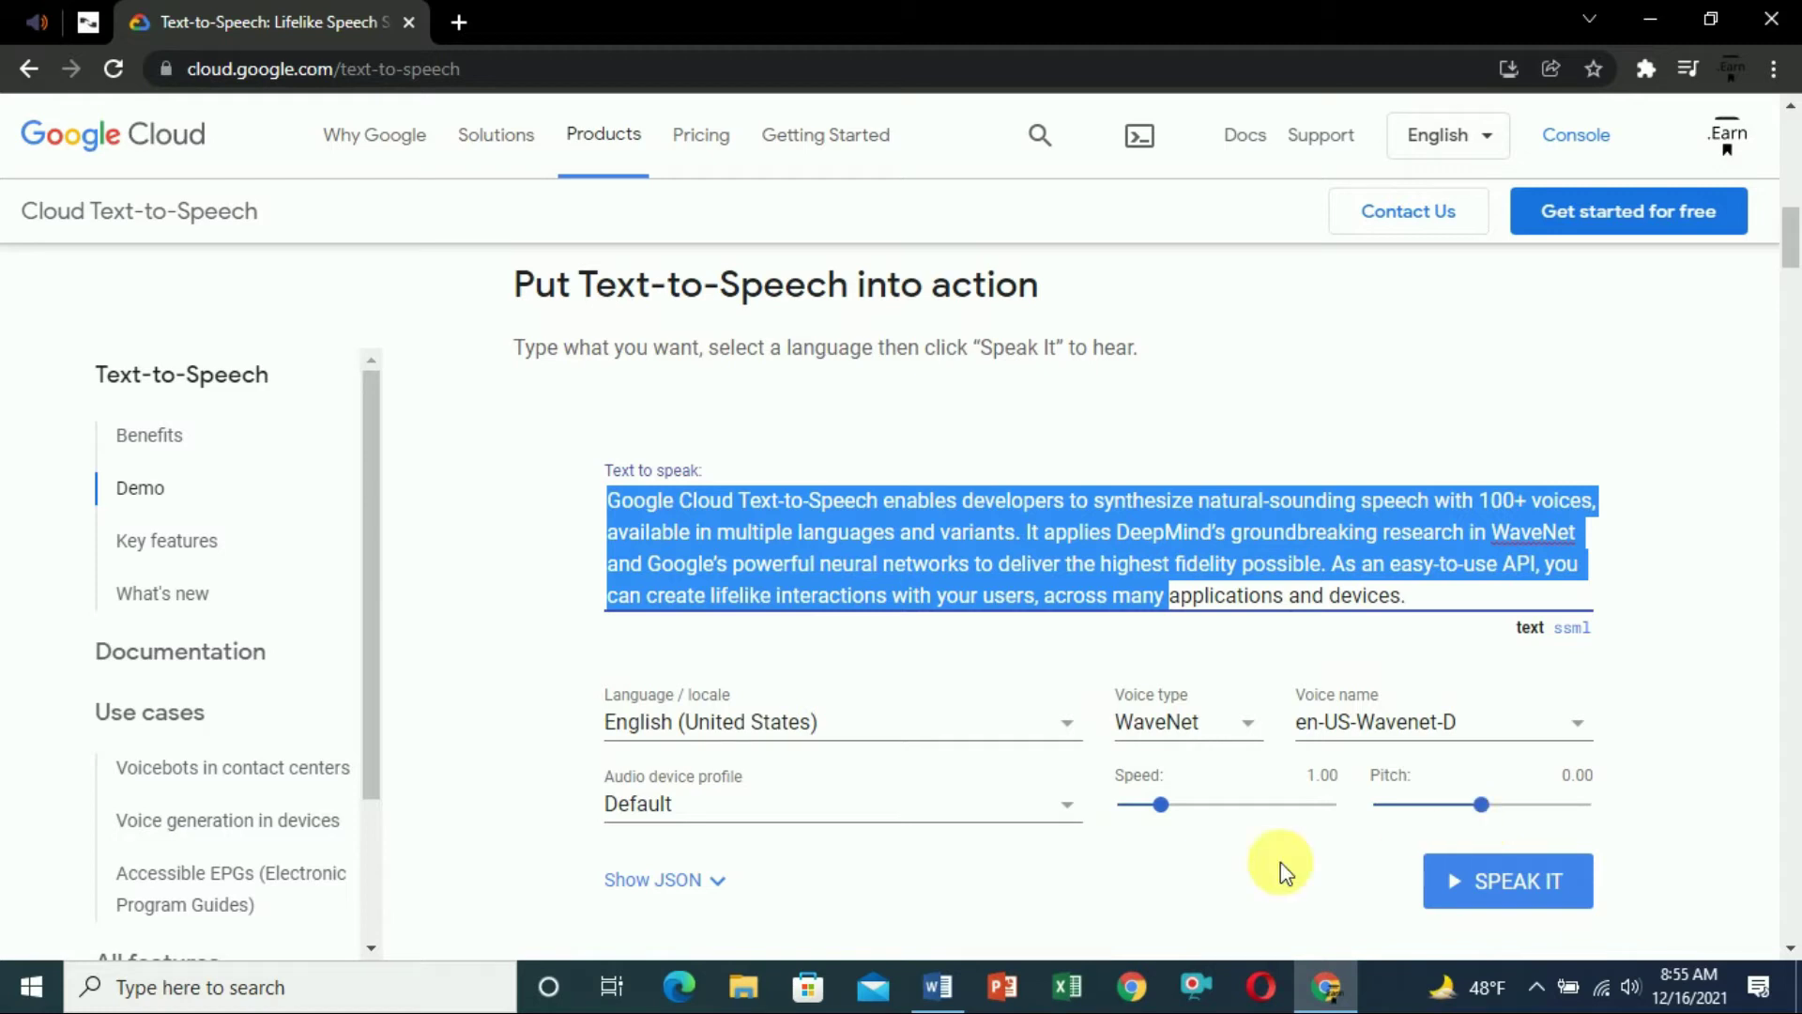
pyautogui.click(1487, 882)
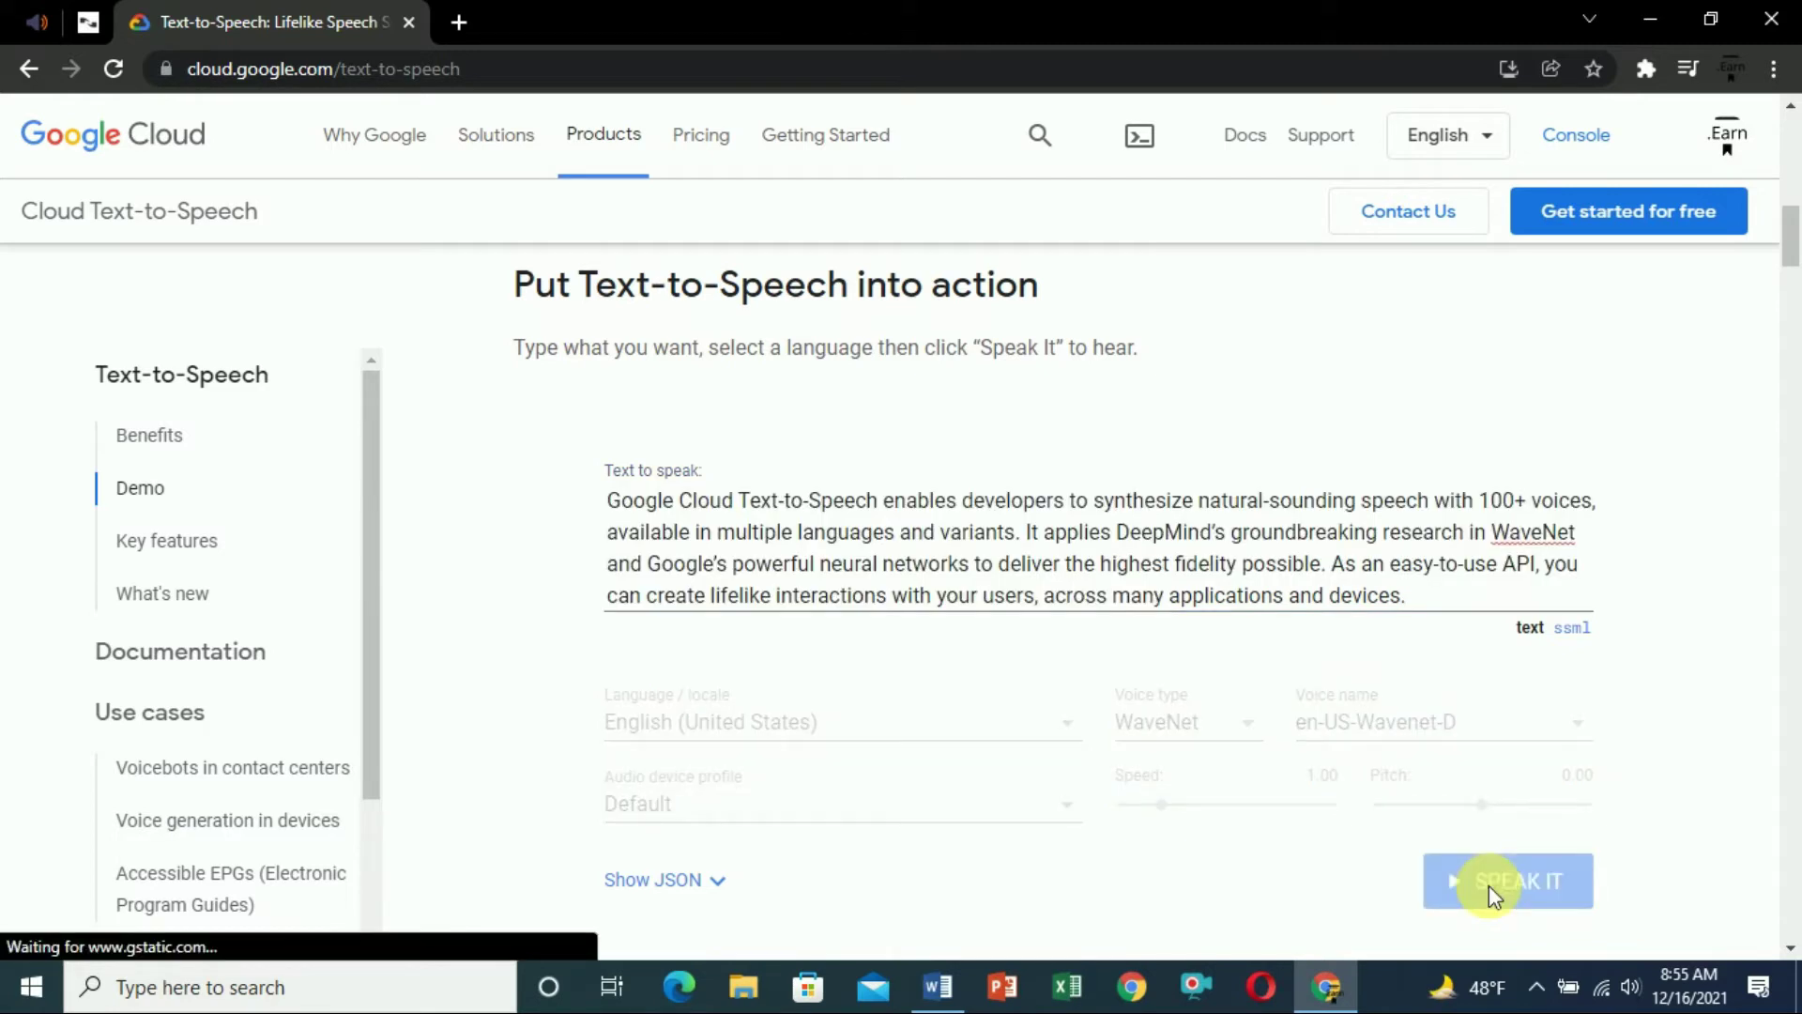